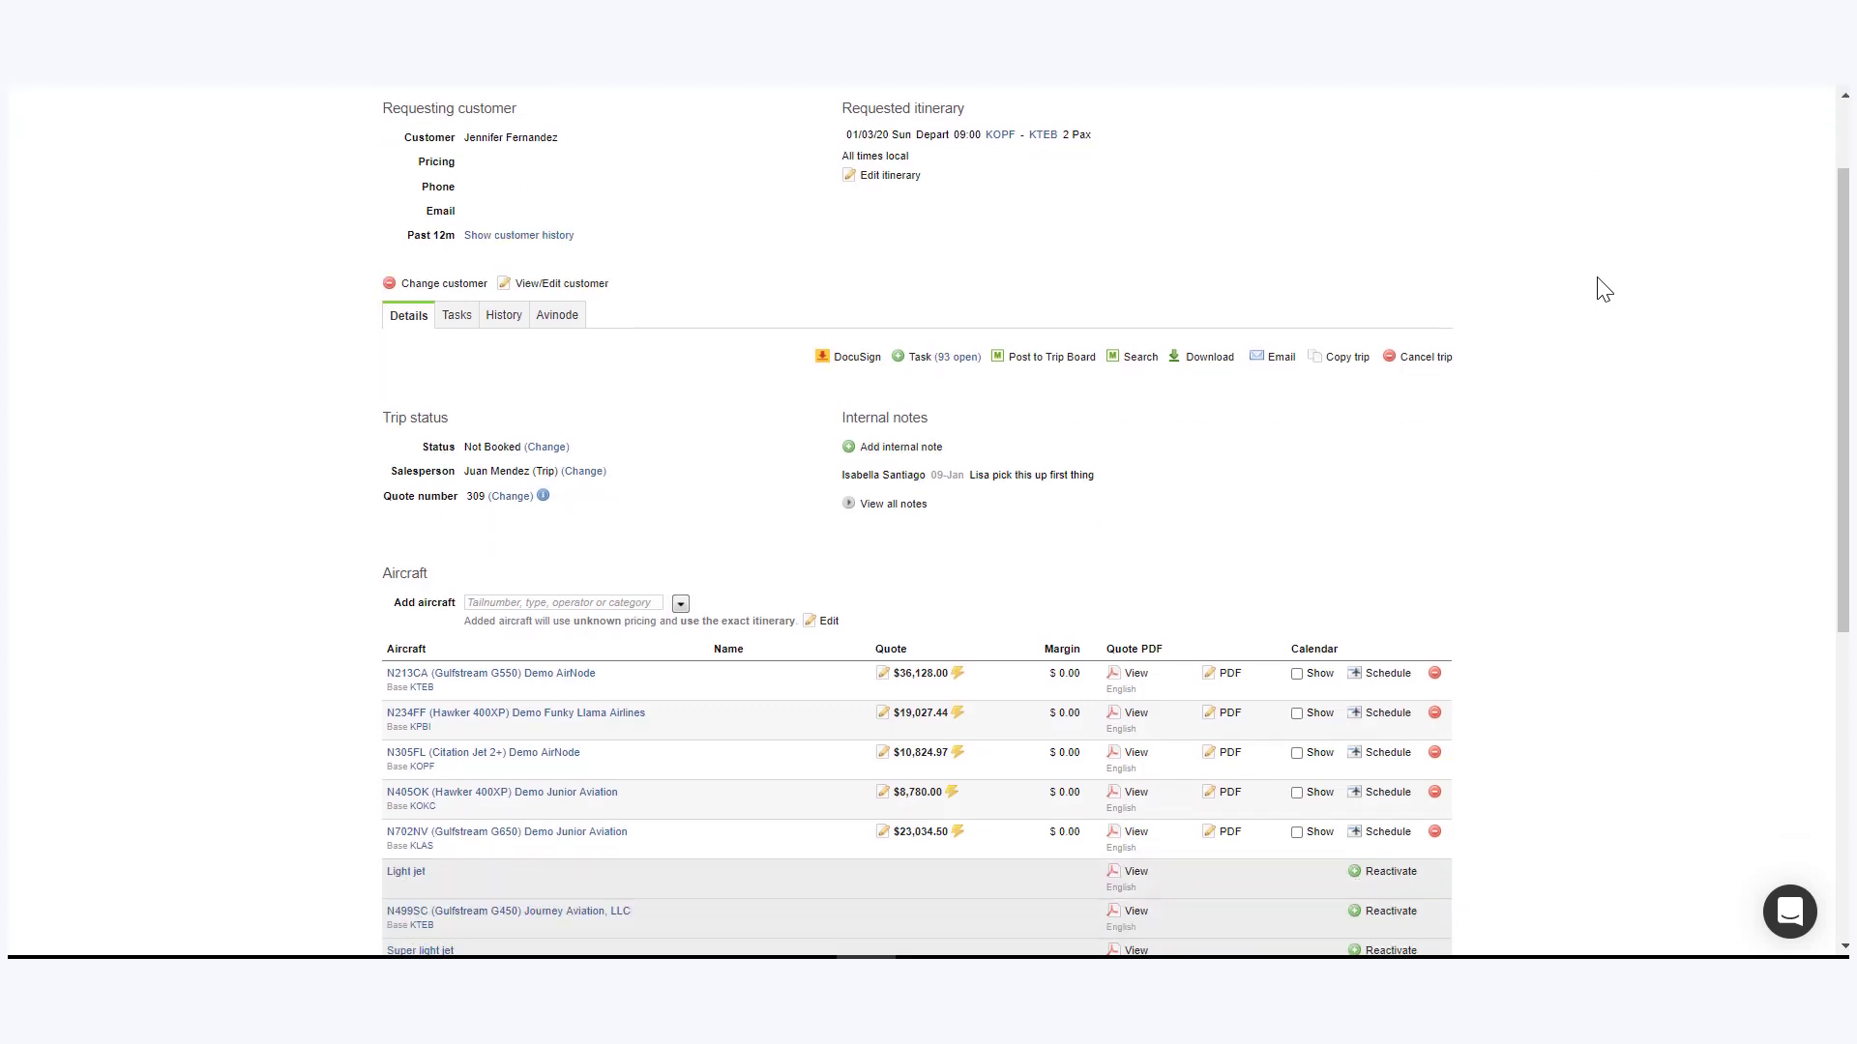
Schedule quote 309 as a trip on aircraft N234FF (Hawker 400XP) from Demo Funky Llama Airlines.
{"action": "scroll", "coordinate": [1595, 281], "scroll_direction": "up", "scroll_amount": 2}
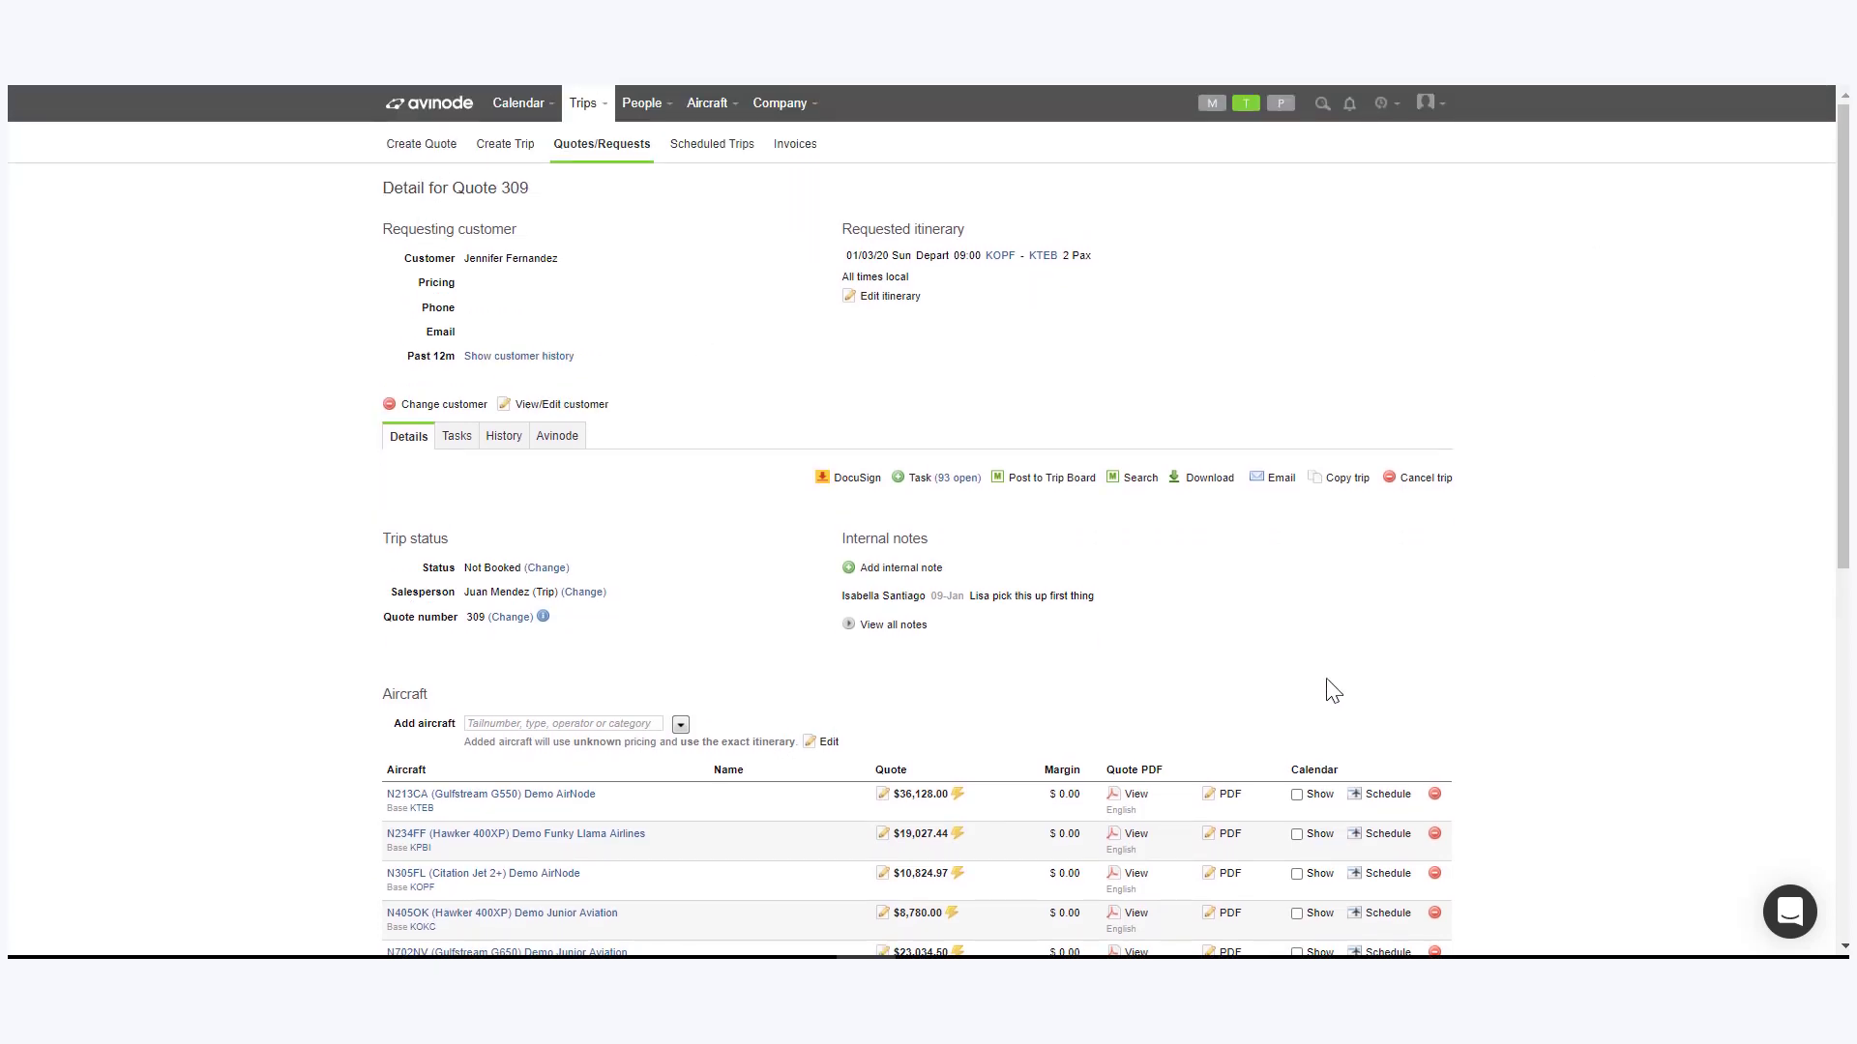
{"action": "scroll", "coordinate": [1647, 643], "scroll_direction": "down", "scroll_amount": 2}
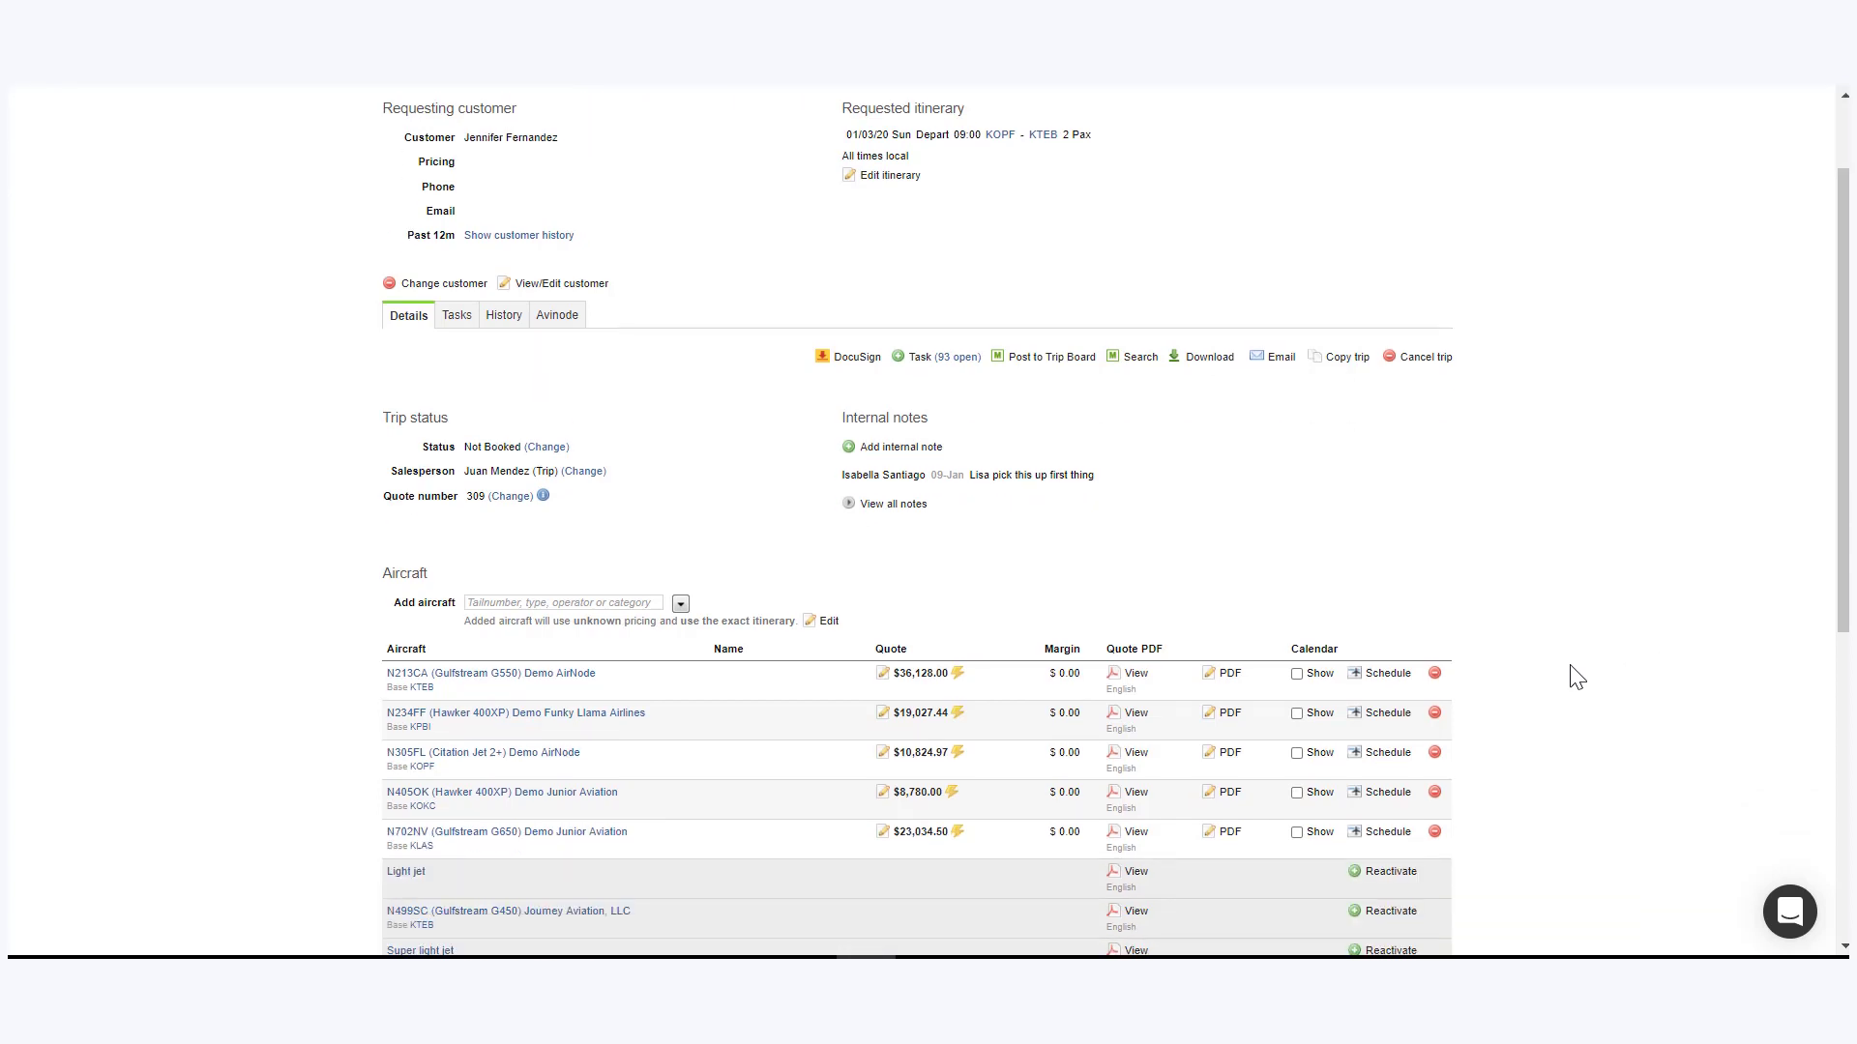
{"action": "scroll", "coordinate": [1567, 687], "scroll_direction": "up", "scroll_amount": 2}
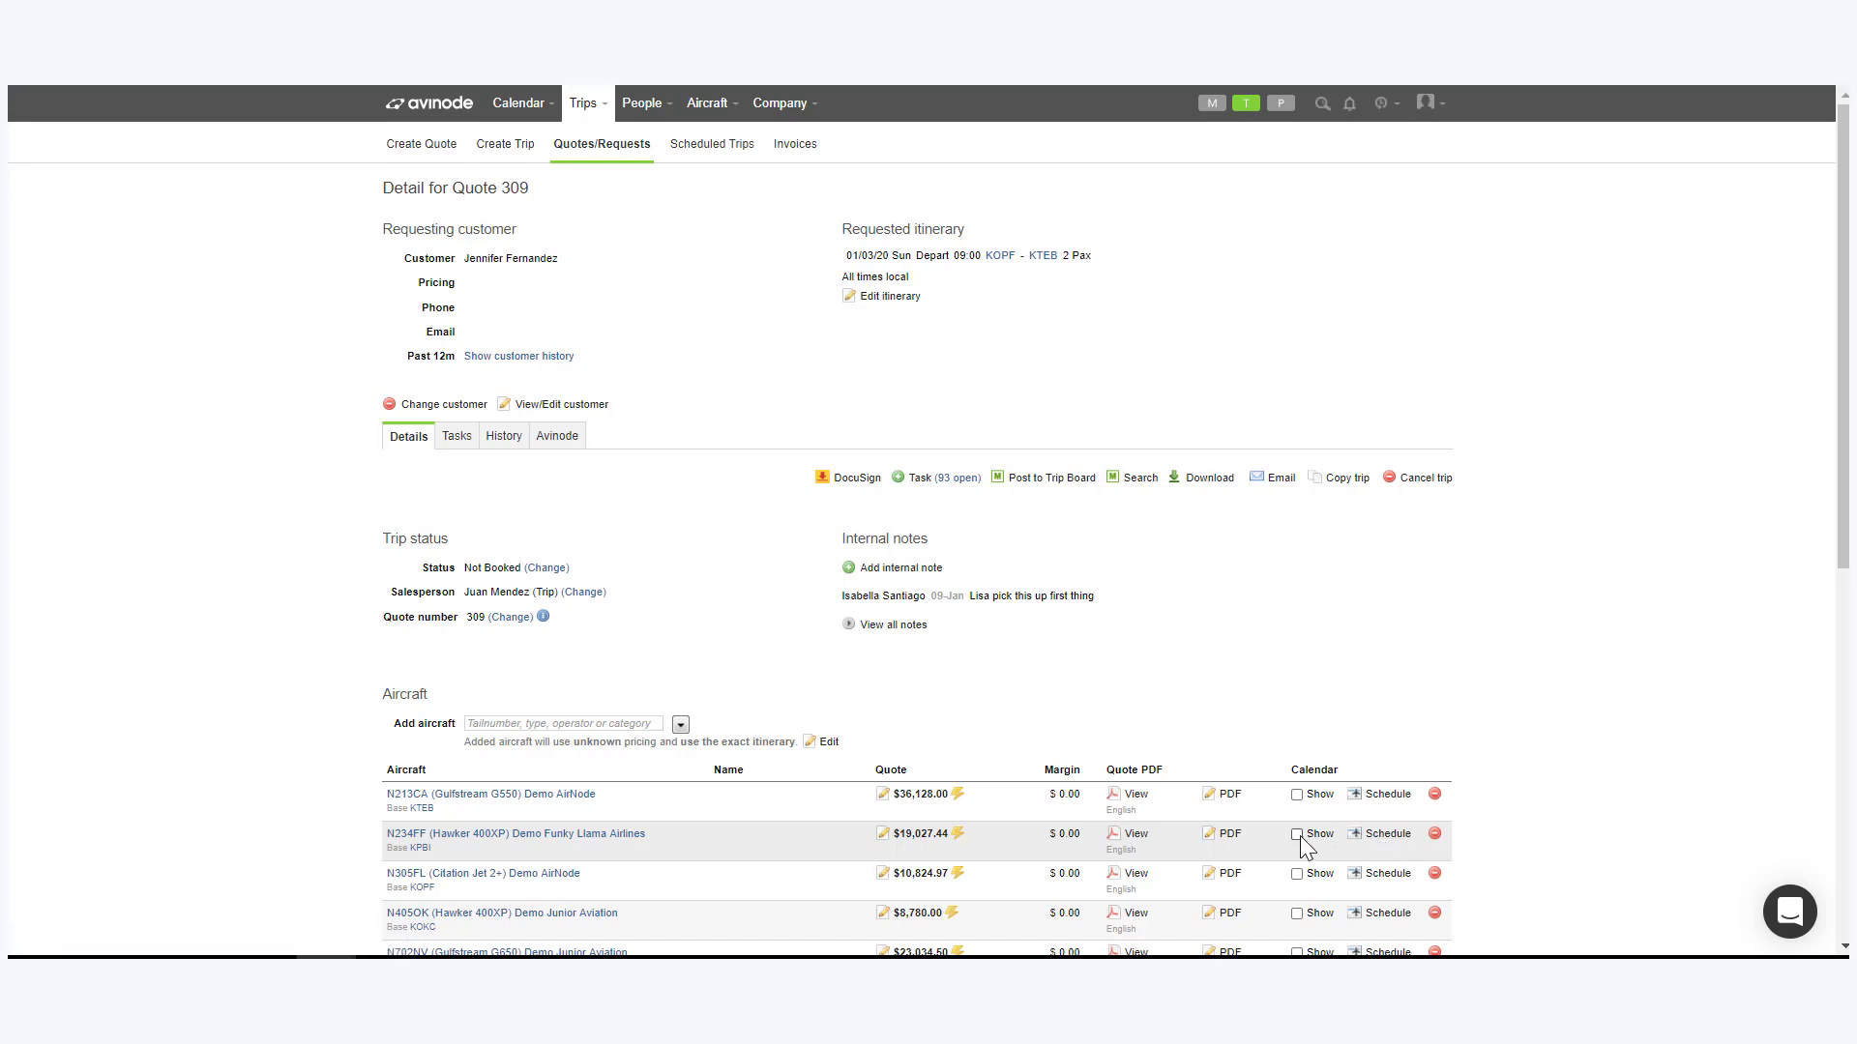
{"action": "left_click", "coordinate": [1389, 837]}
{"action": "left_click", "coordinate": [1050, 593]}
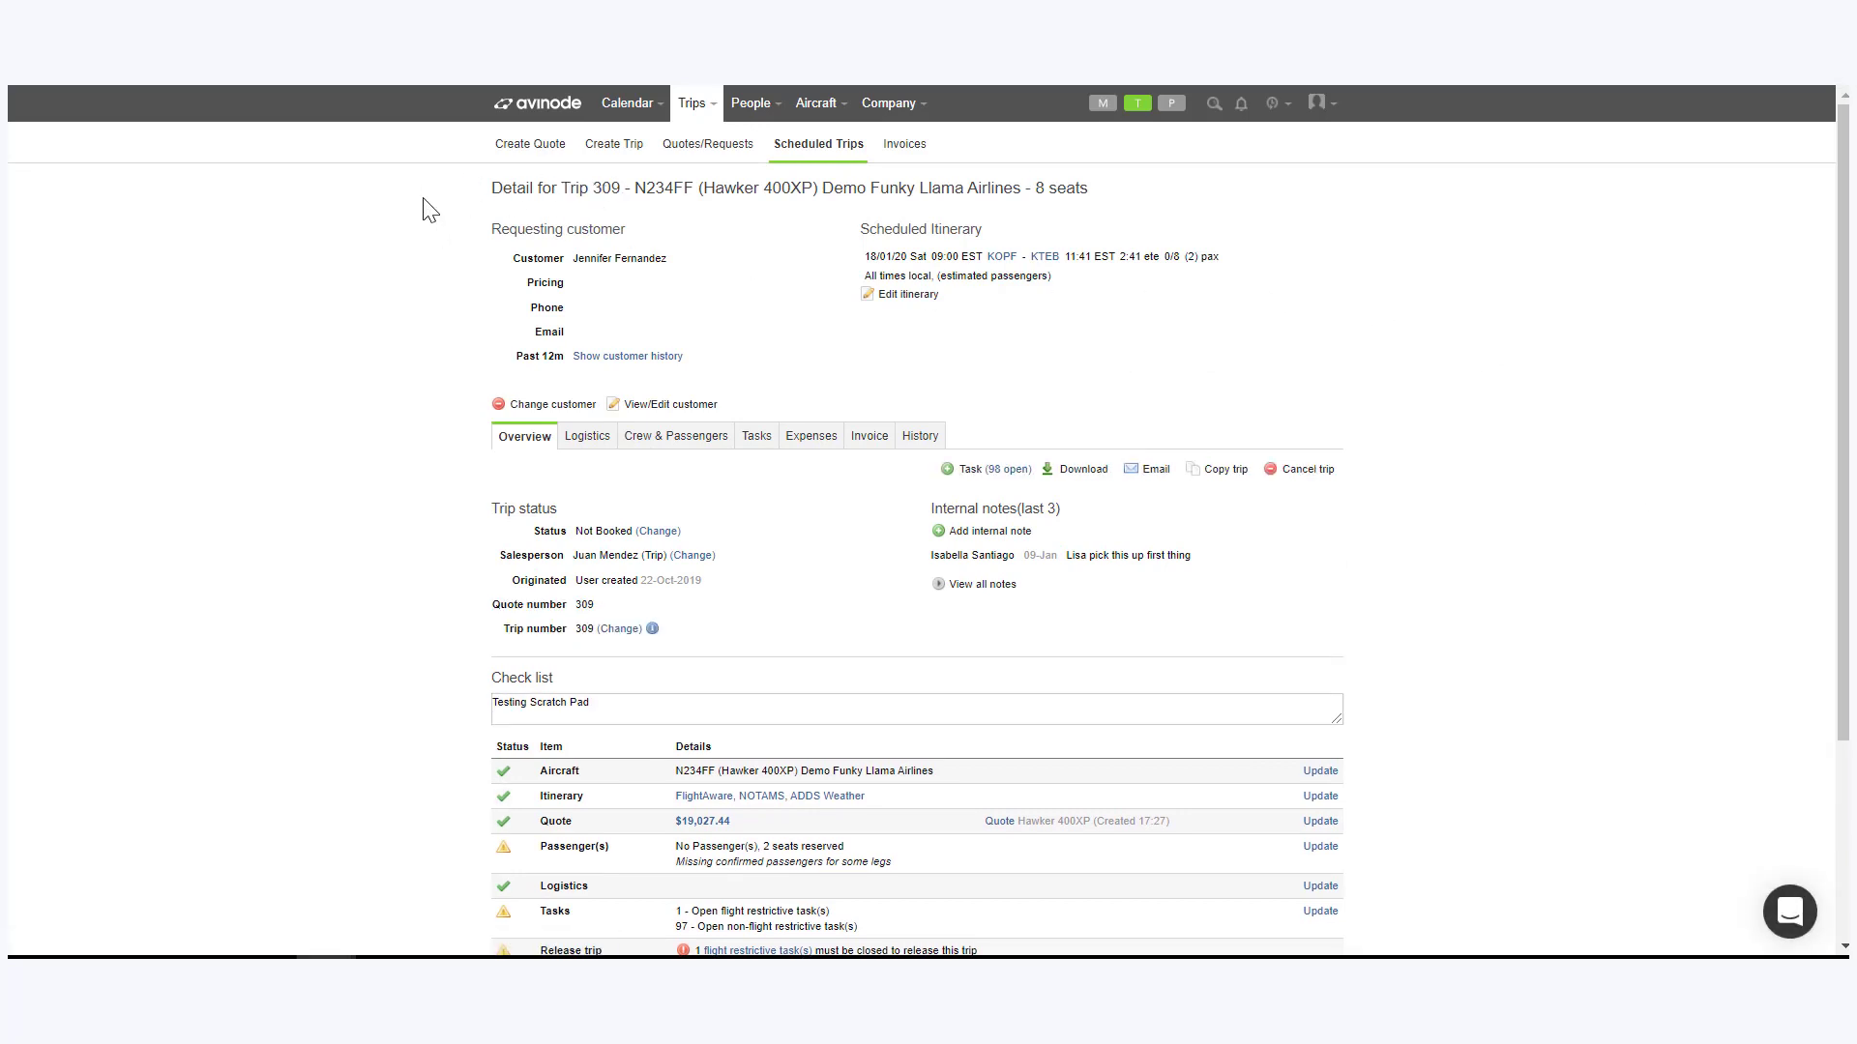
Review the scheduled trip's overview and checklist, and open its logistics details.
{"action": "scroll", "coordinate": [428, 209], "scroll_direction": "down", "scroll_amount": 1}
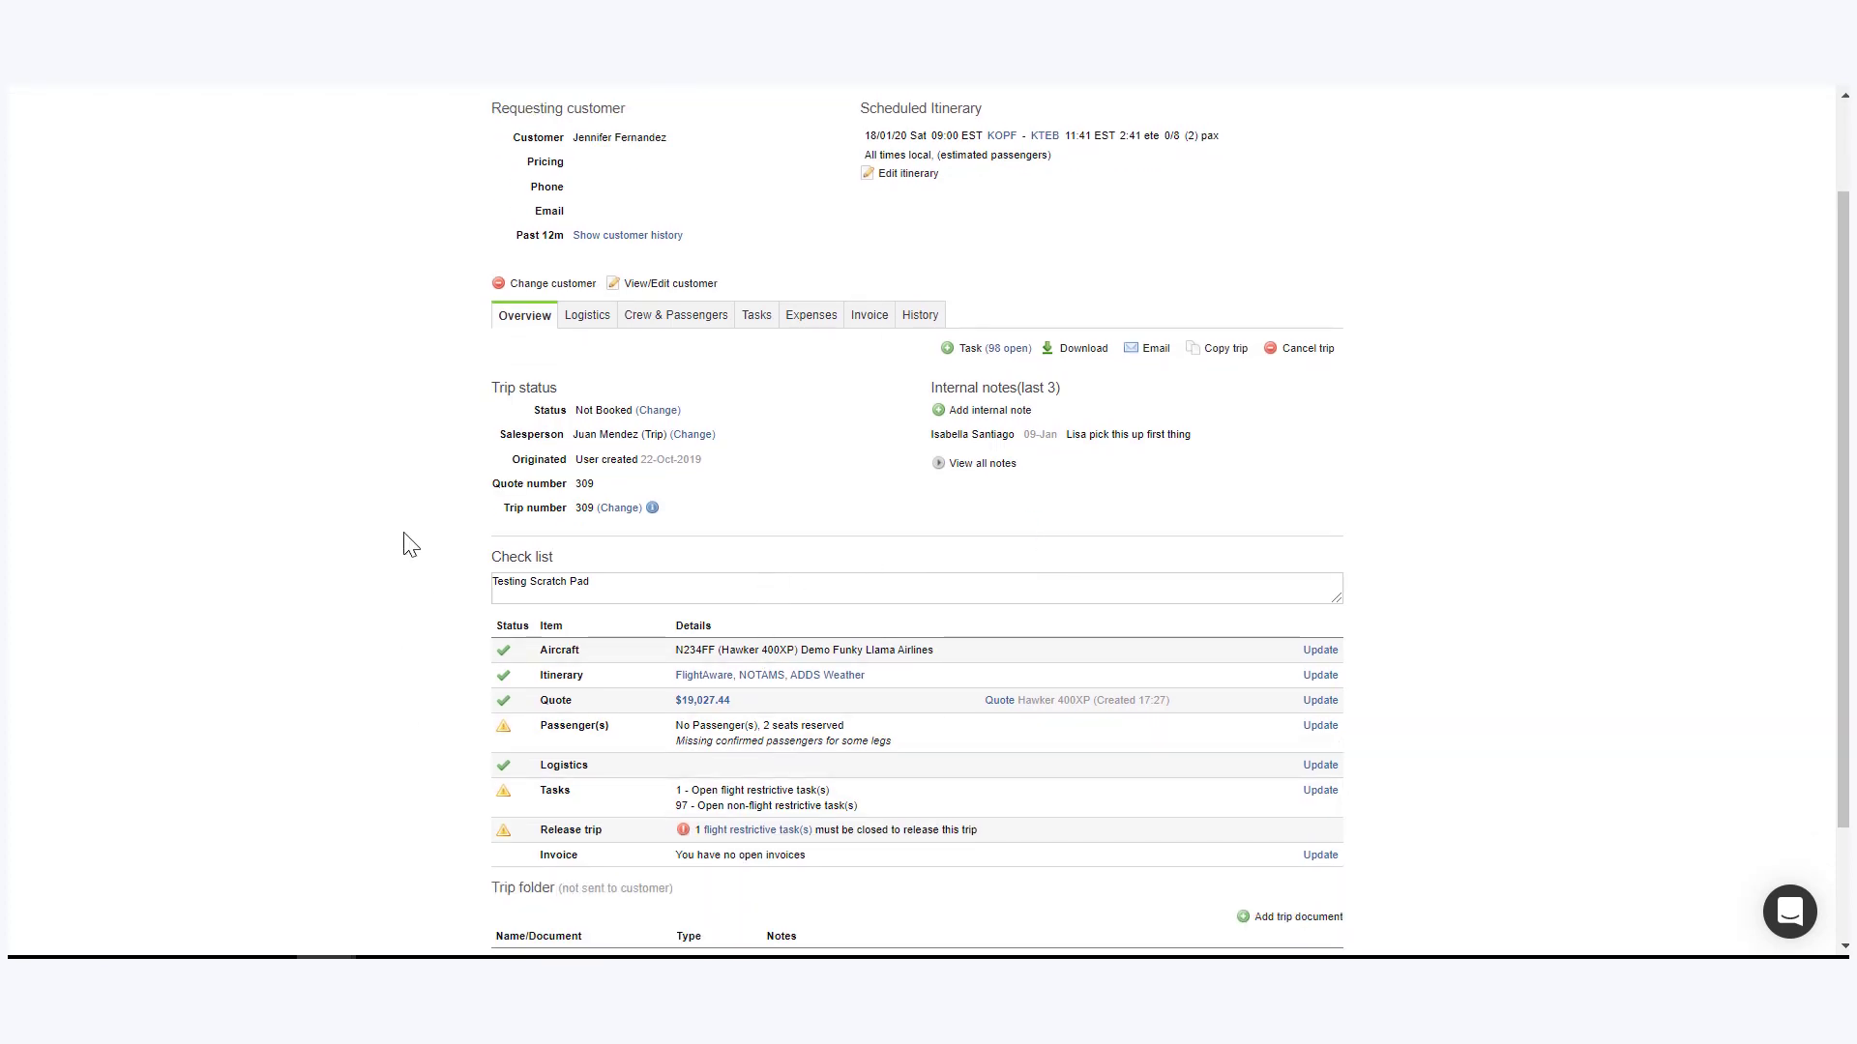
{"action": "scroll", "coordinate": [411, 545], "scroll_direction": "down", "scroll_amount": 1}
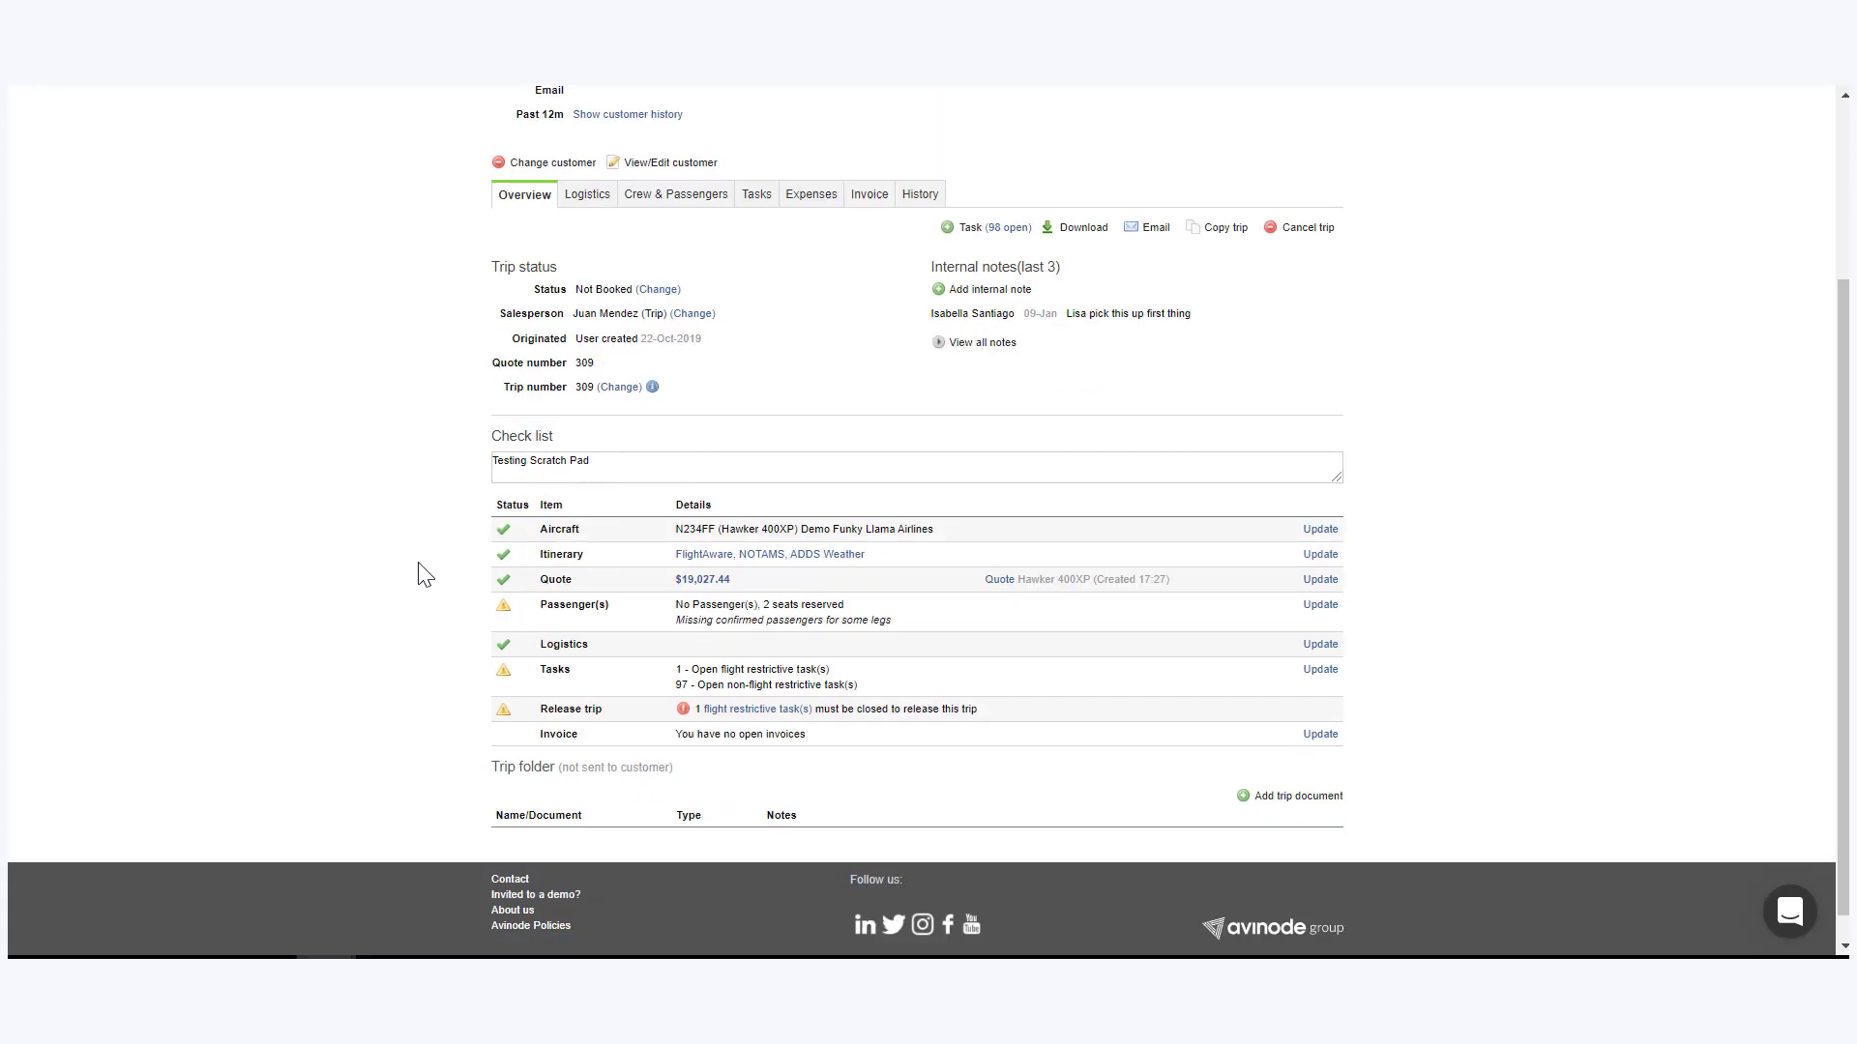
{"action": "scroll", "coordinate": [426, 574], "scroll_direction": "up", "scroll_amount": 2}
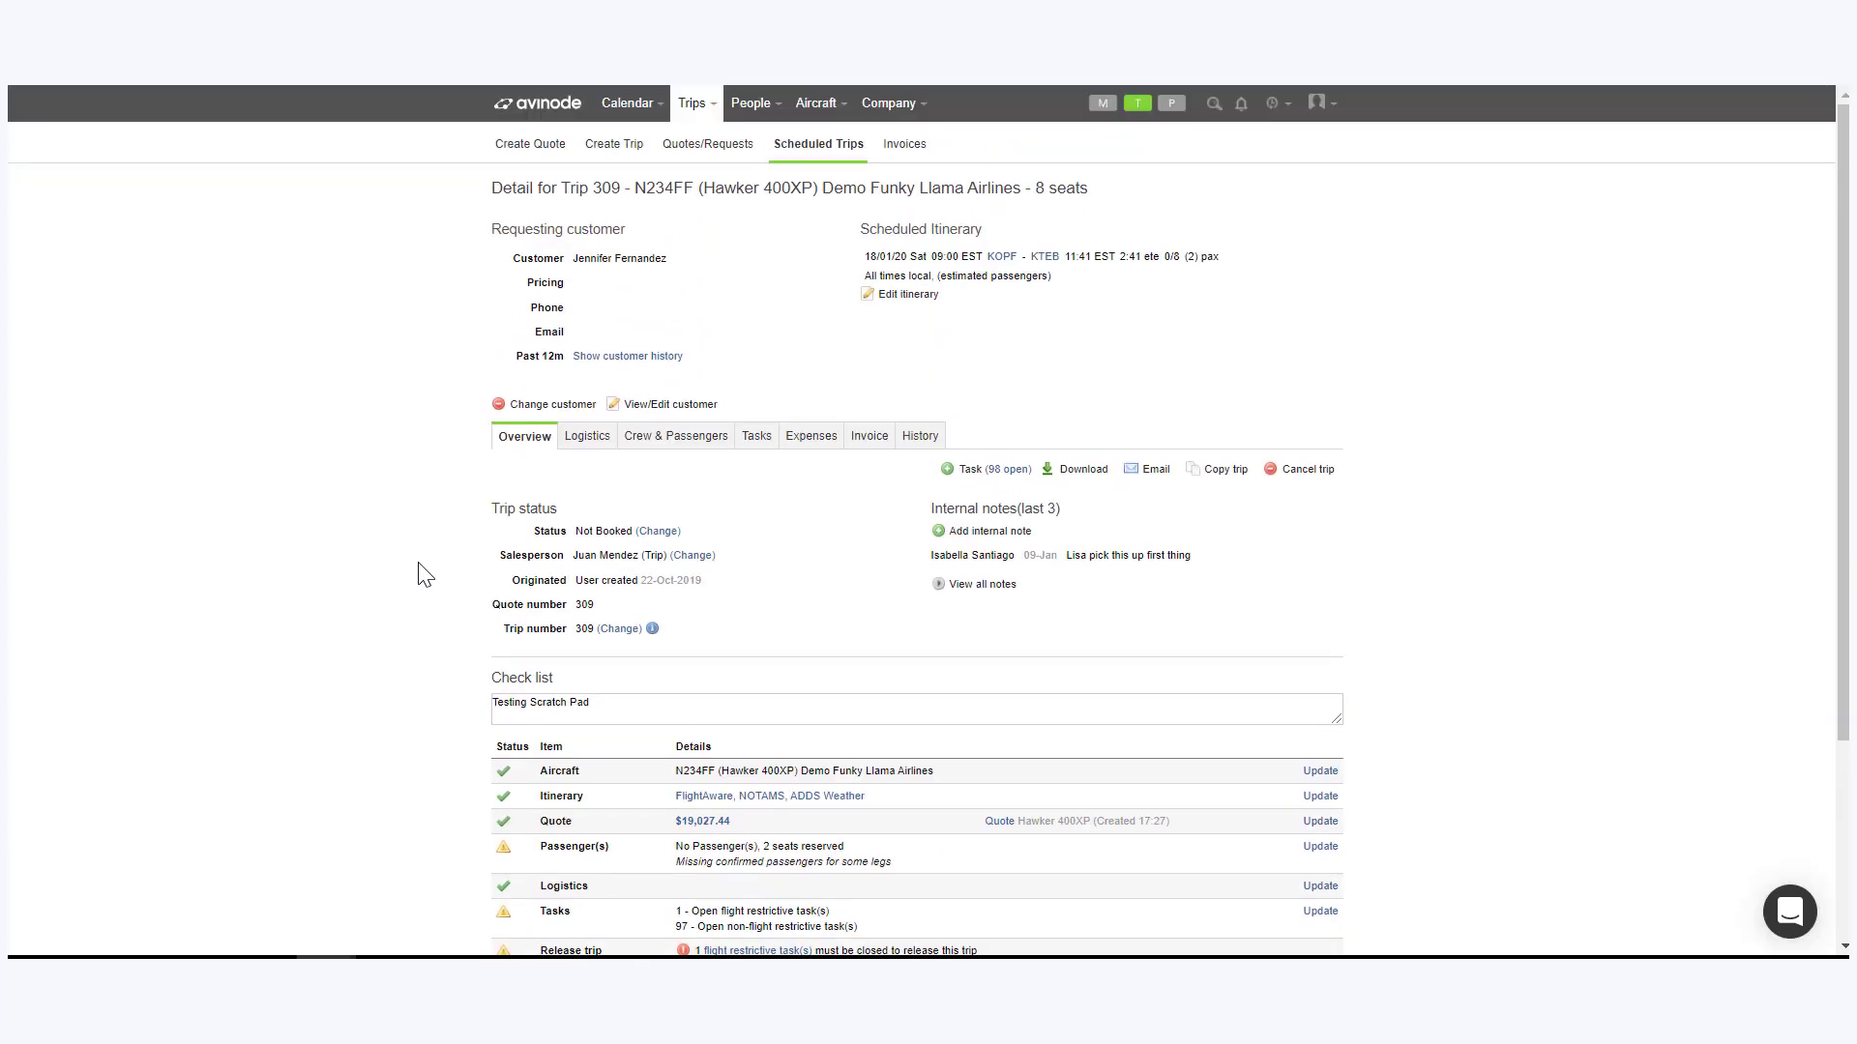
{"action": "left_click", "coordinate": [602, 444]}
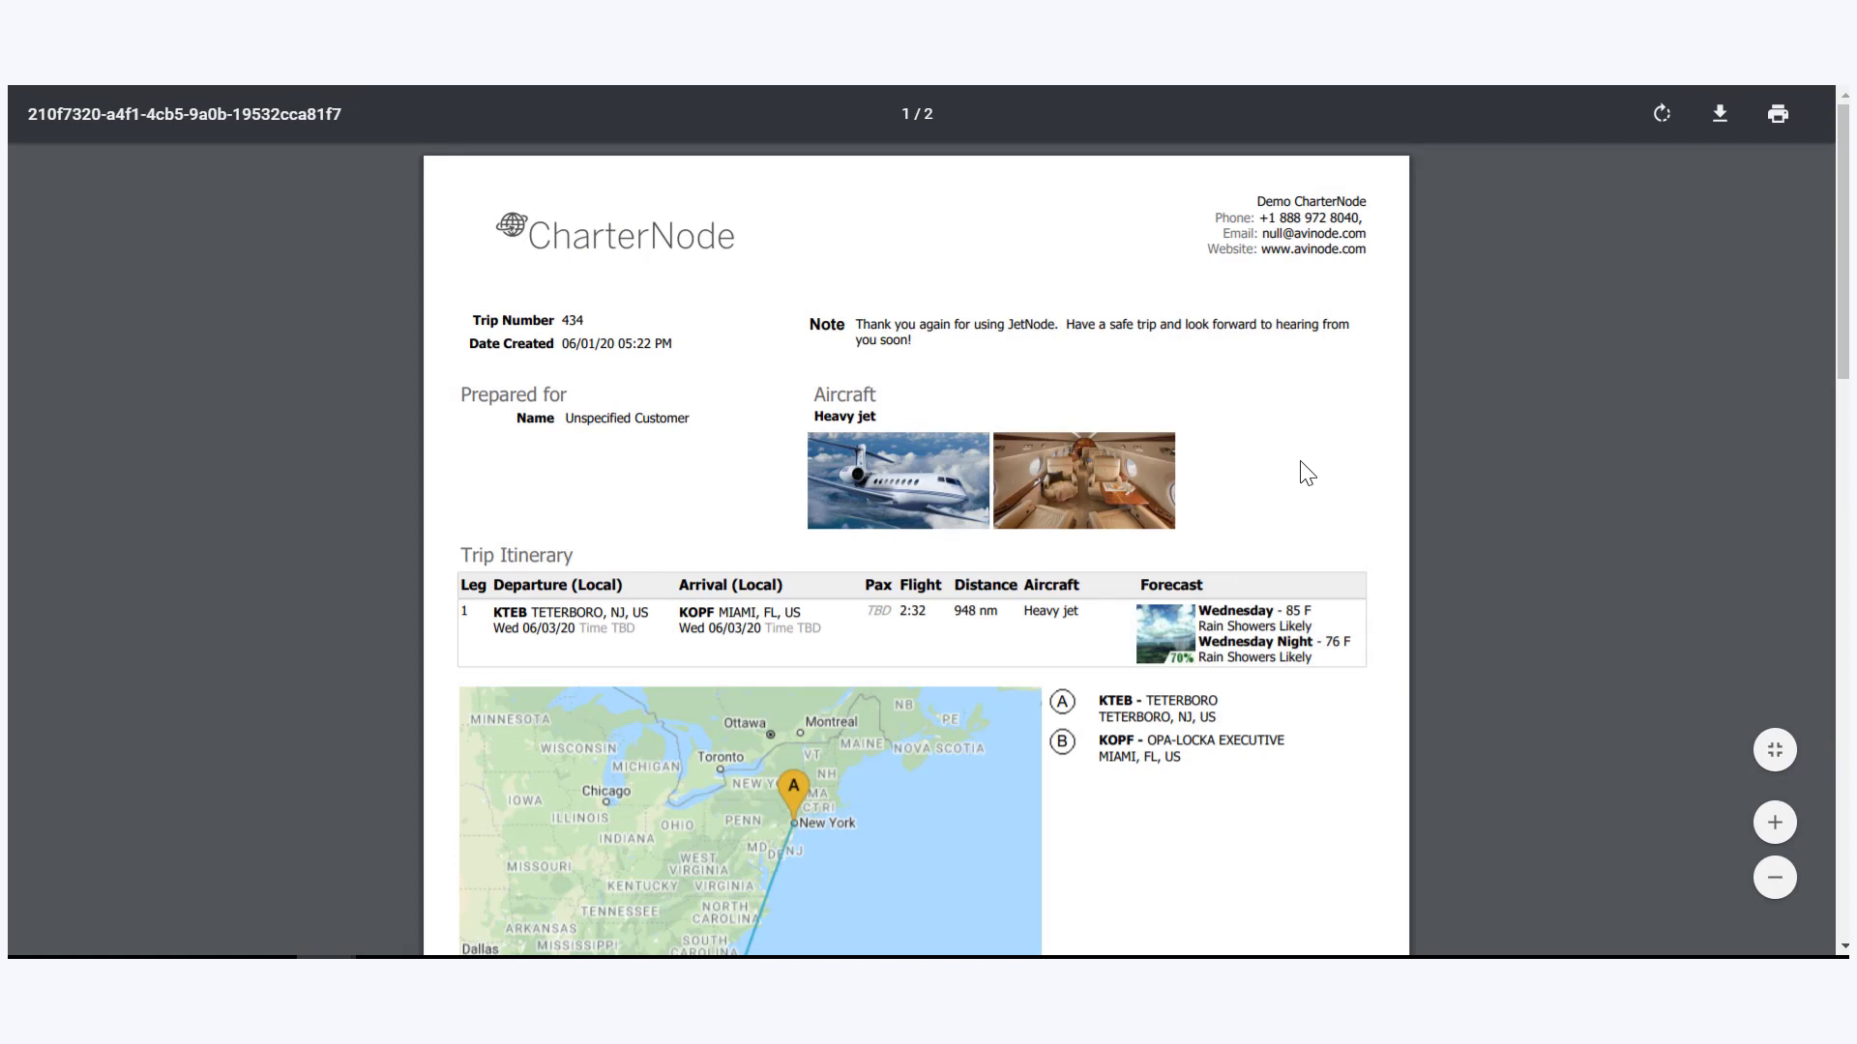
Examine the sample trip sheet's itinerary, map, catering, airport facilities and passenger ground transportation sections.
{"action": "scroll", "coordinate": [1381, 474], "scroll_direction": "down", "scroll_amount": 1}
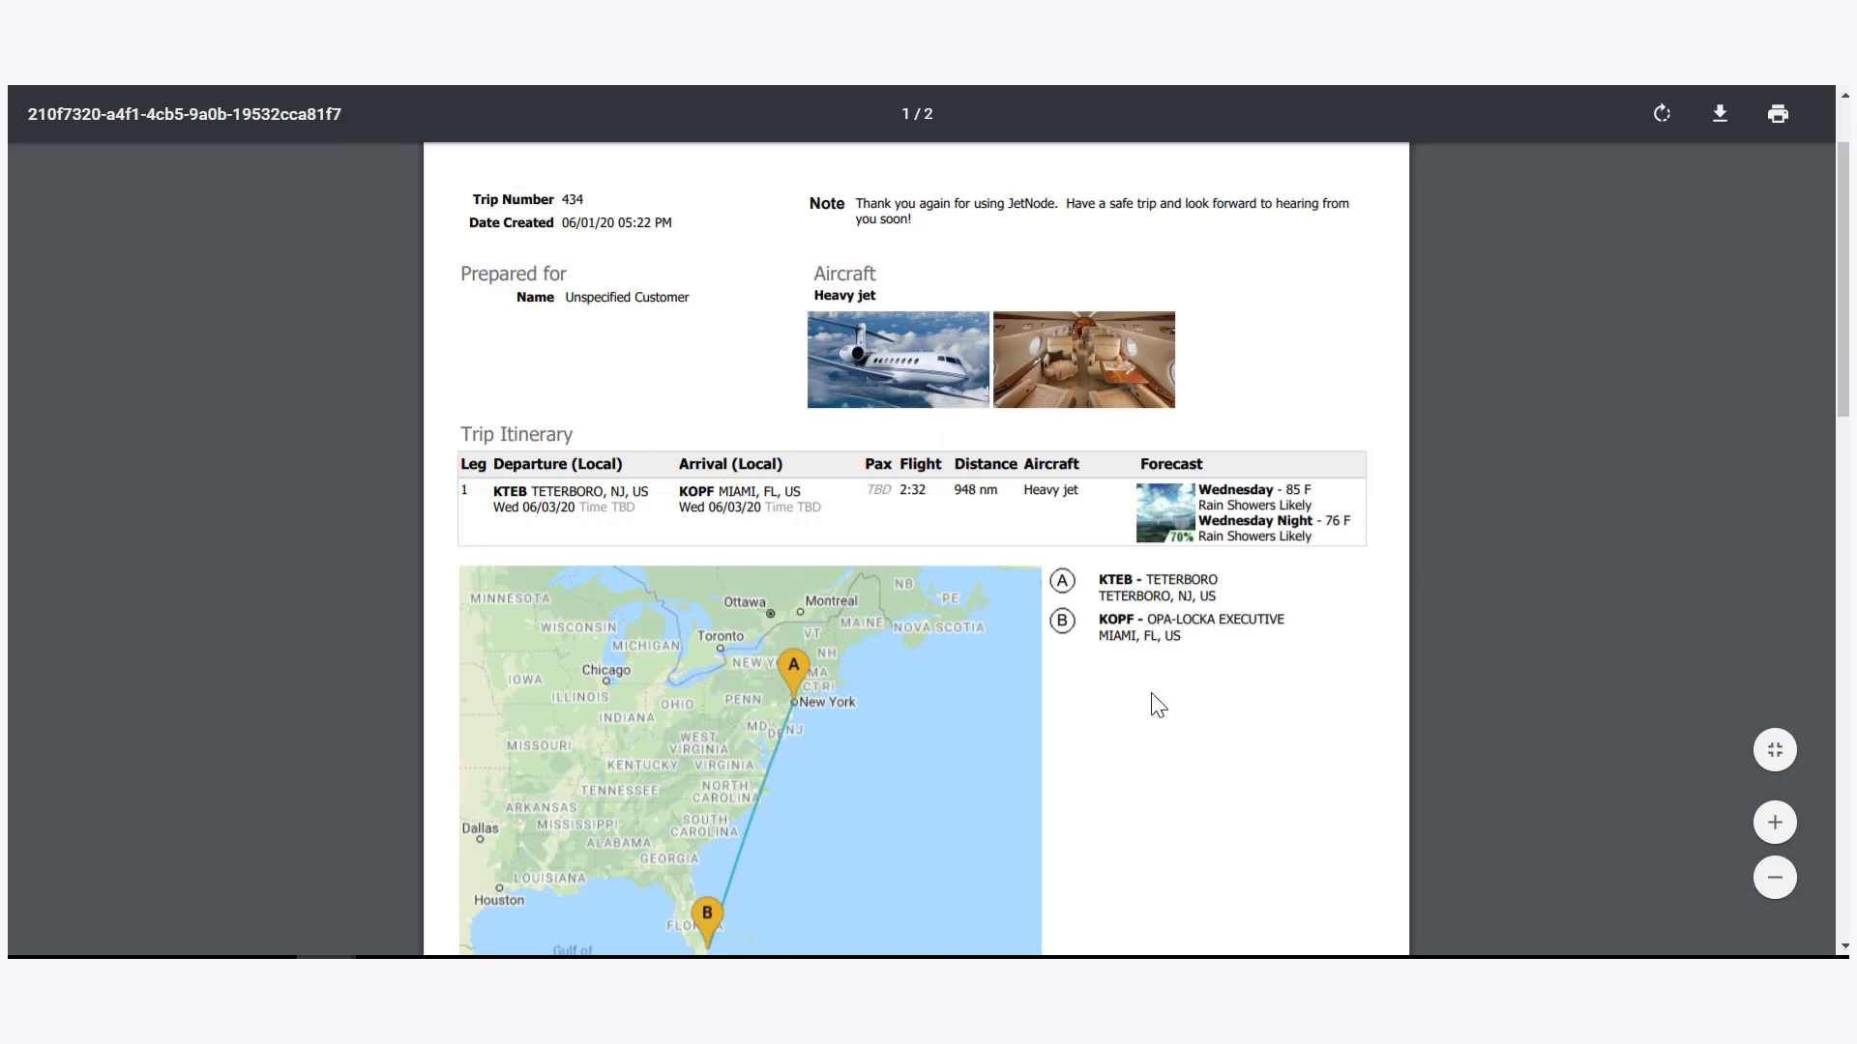
{"action": "scroll", "coordinate": [1151, 698], "scroll_direction": "down", "scroll_amount": 5}
{"action": "scroll", "coordinate": [1161, 668], "scroll_direction": "down", "scroll_amount": 1}
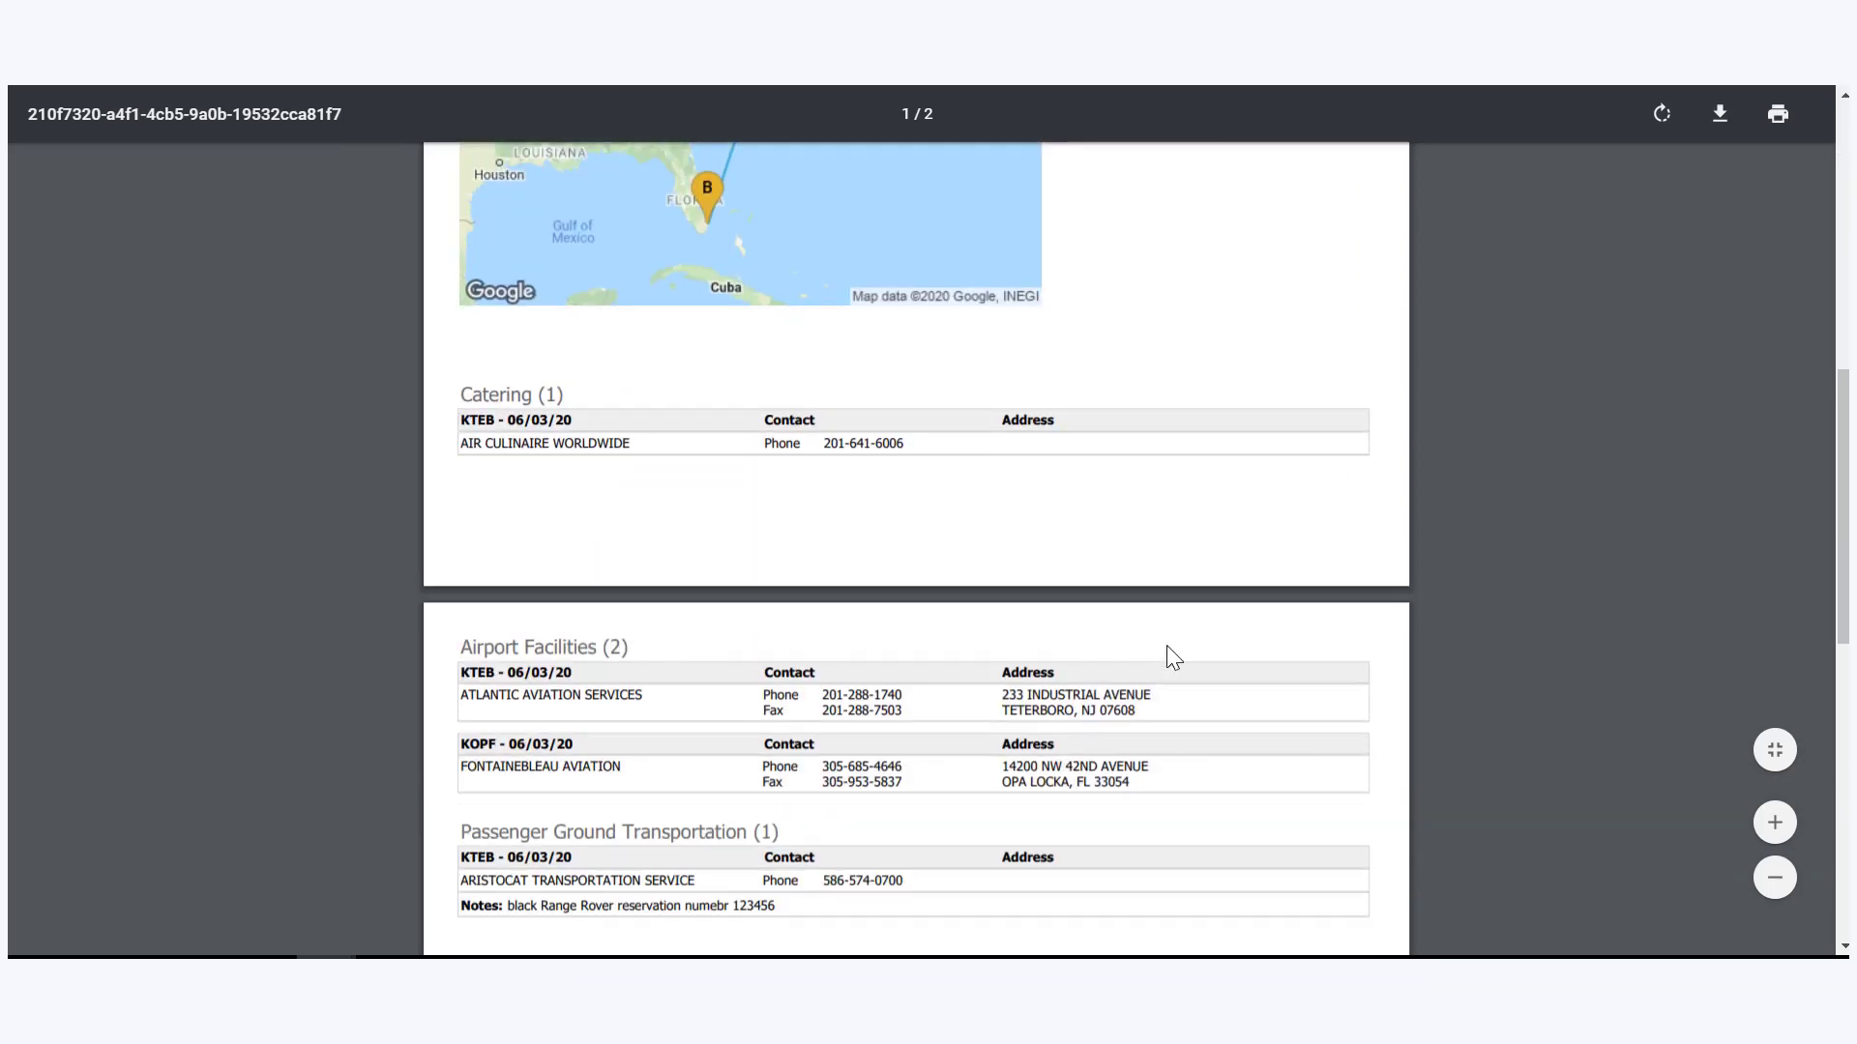
{"action": "scroll", "coordinate": [1172, 626], "scroll_direction": "down", "scroll_amount": 1}
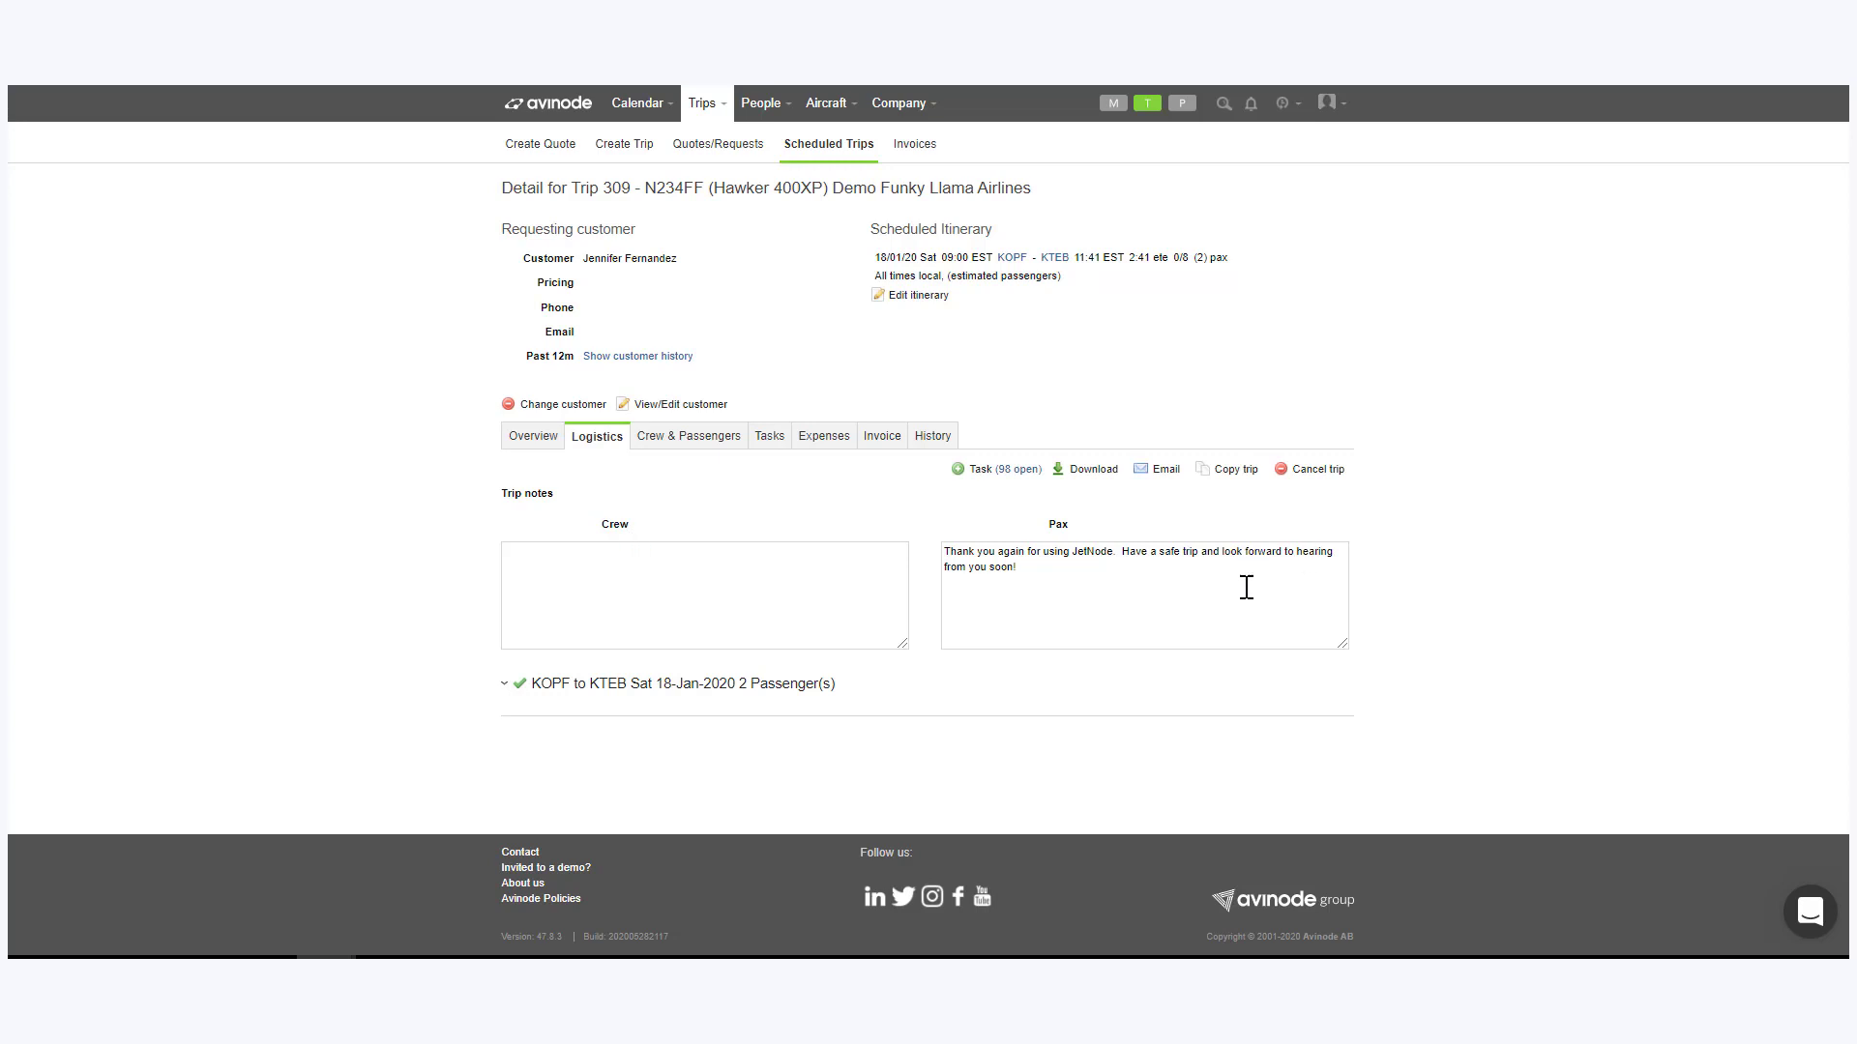
Look over the crew and passenger trip notes, and expand the KOPF to KTEB leg to reach its leg notes.
{"action": "left_click", "coordinate": [741, 596]}
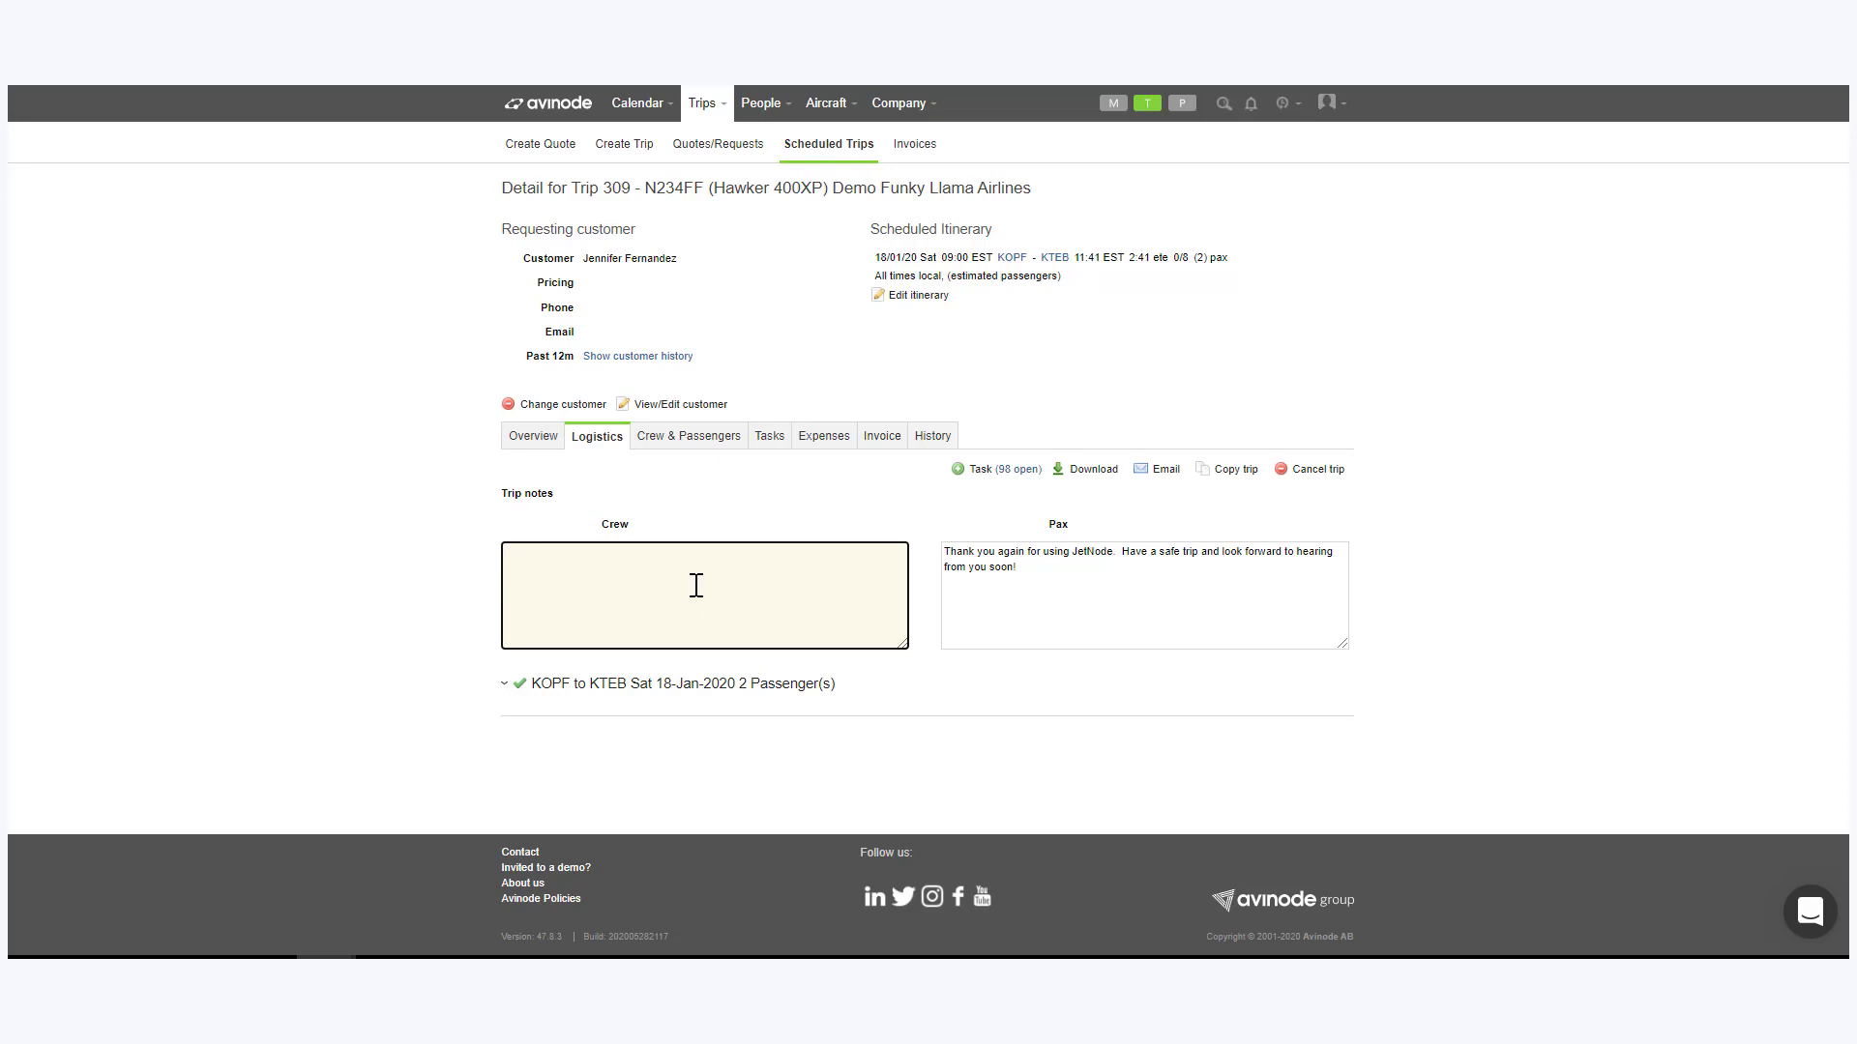
{"action": "left_click", "coordinate": [1062, 589]}
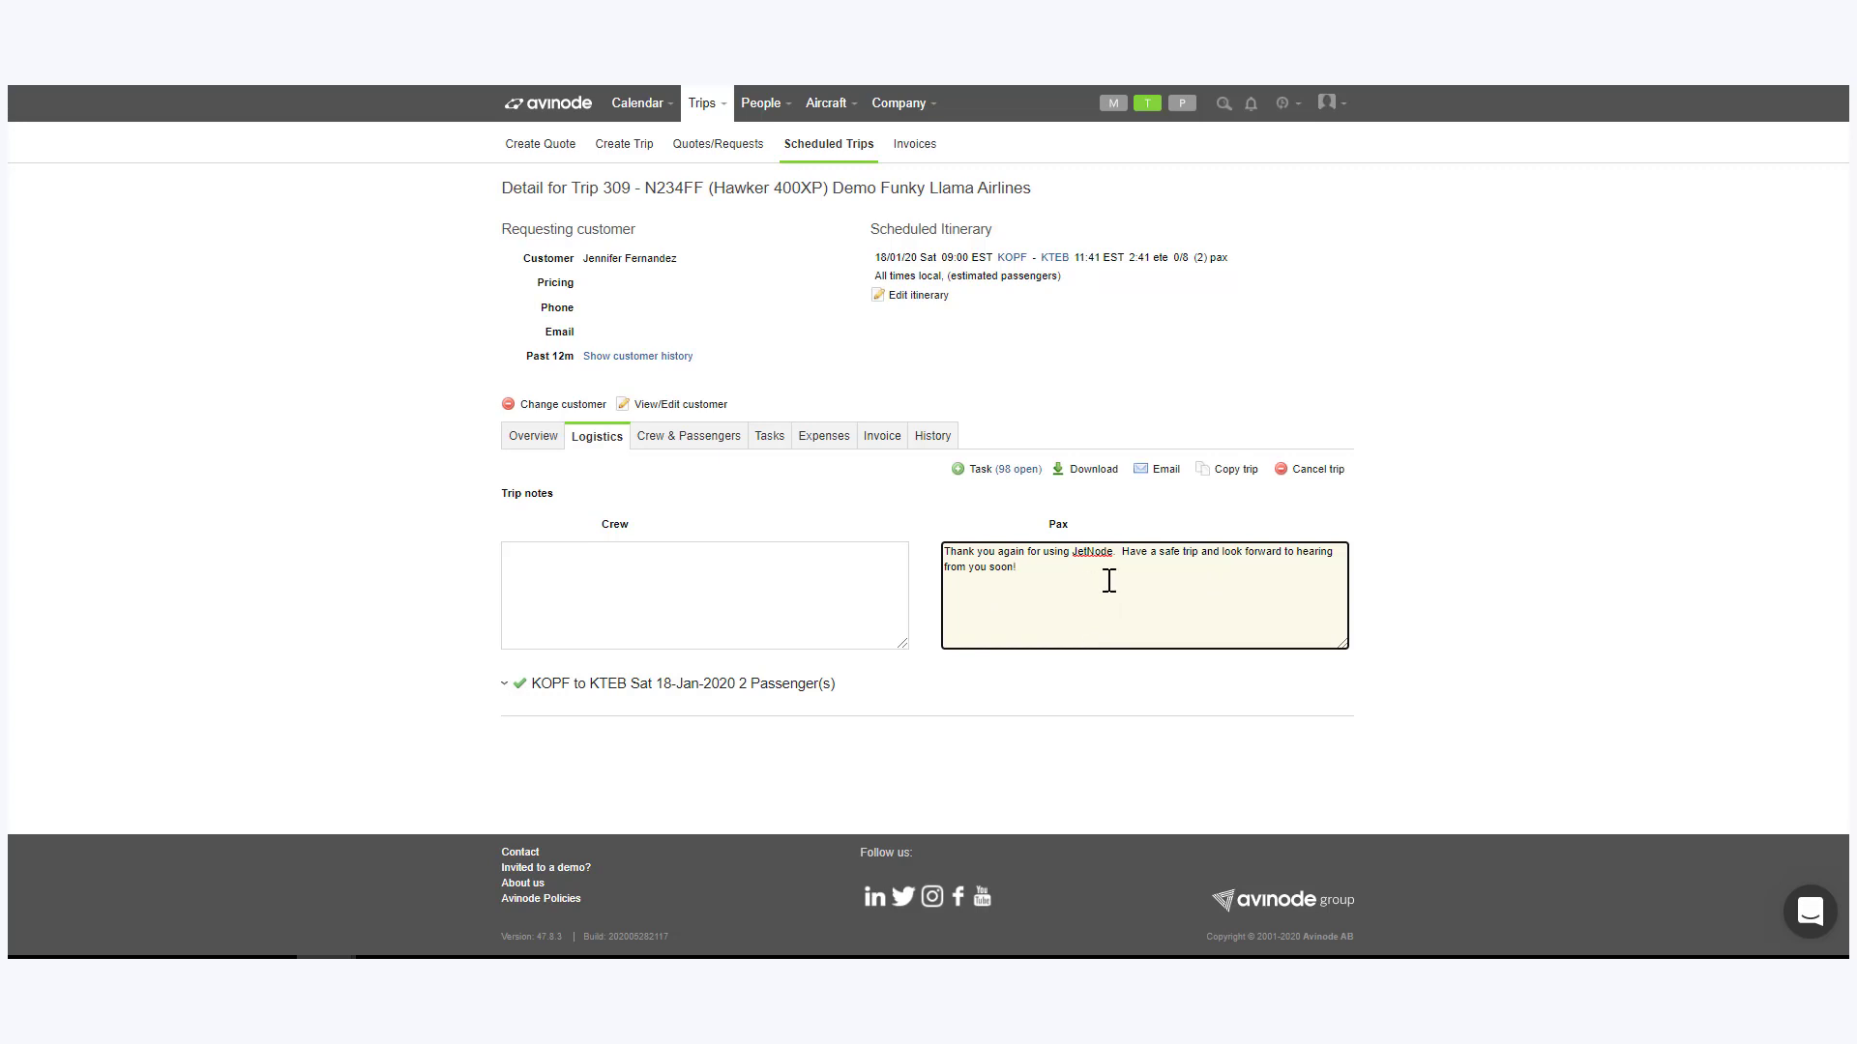
{"action": "left_click", "coordinate": [635, 686]}
{"action": "scroll", "coordinate": [581, 716], "scroll_direction": "down", "scroll_amount": 2}
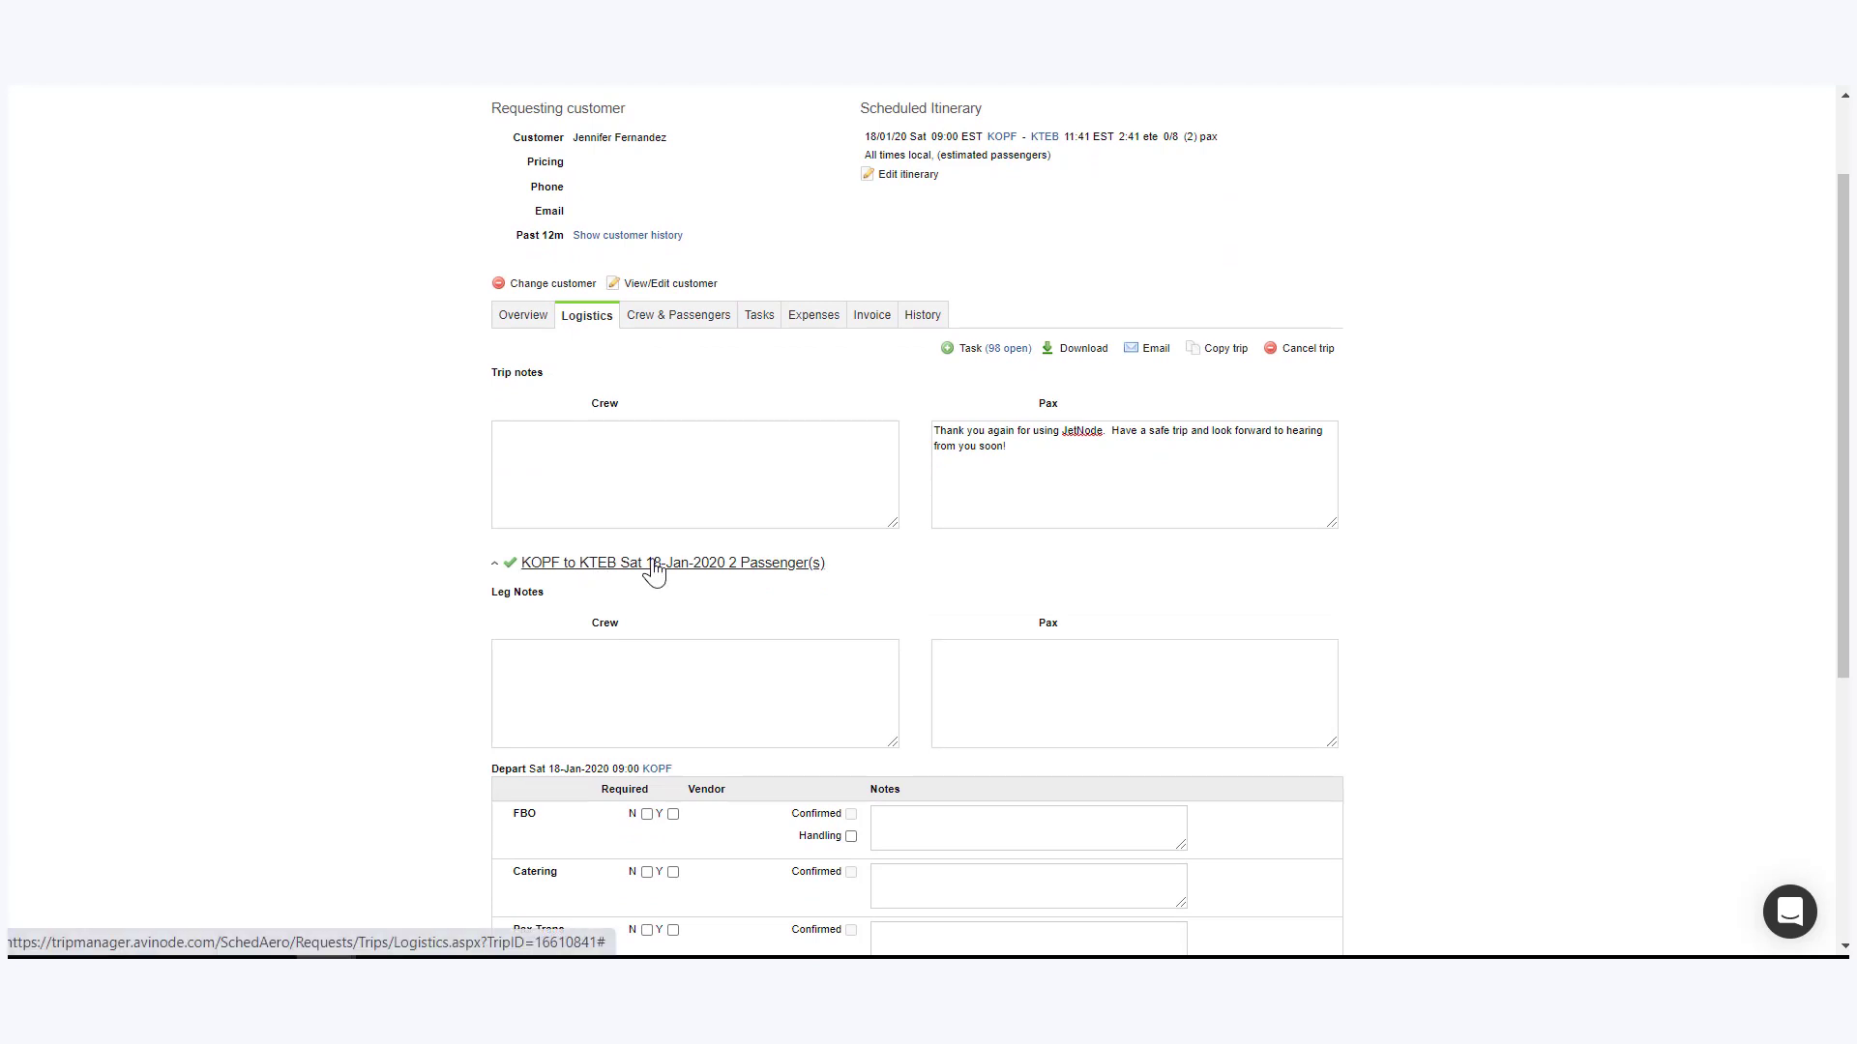
{"action": "scroll", "coordinate": [613, 551], "scroll_direction": "down", "scroll_amount": 2}
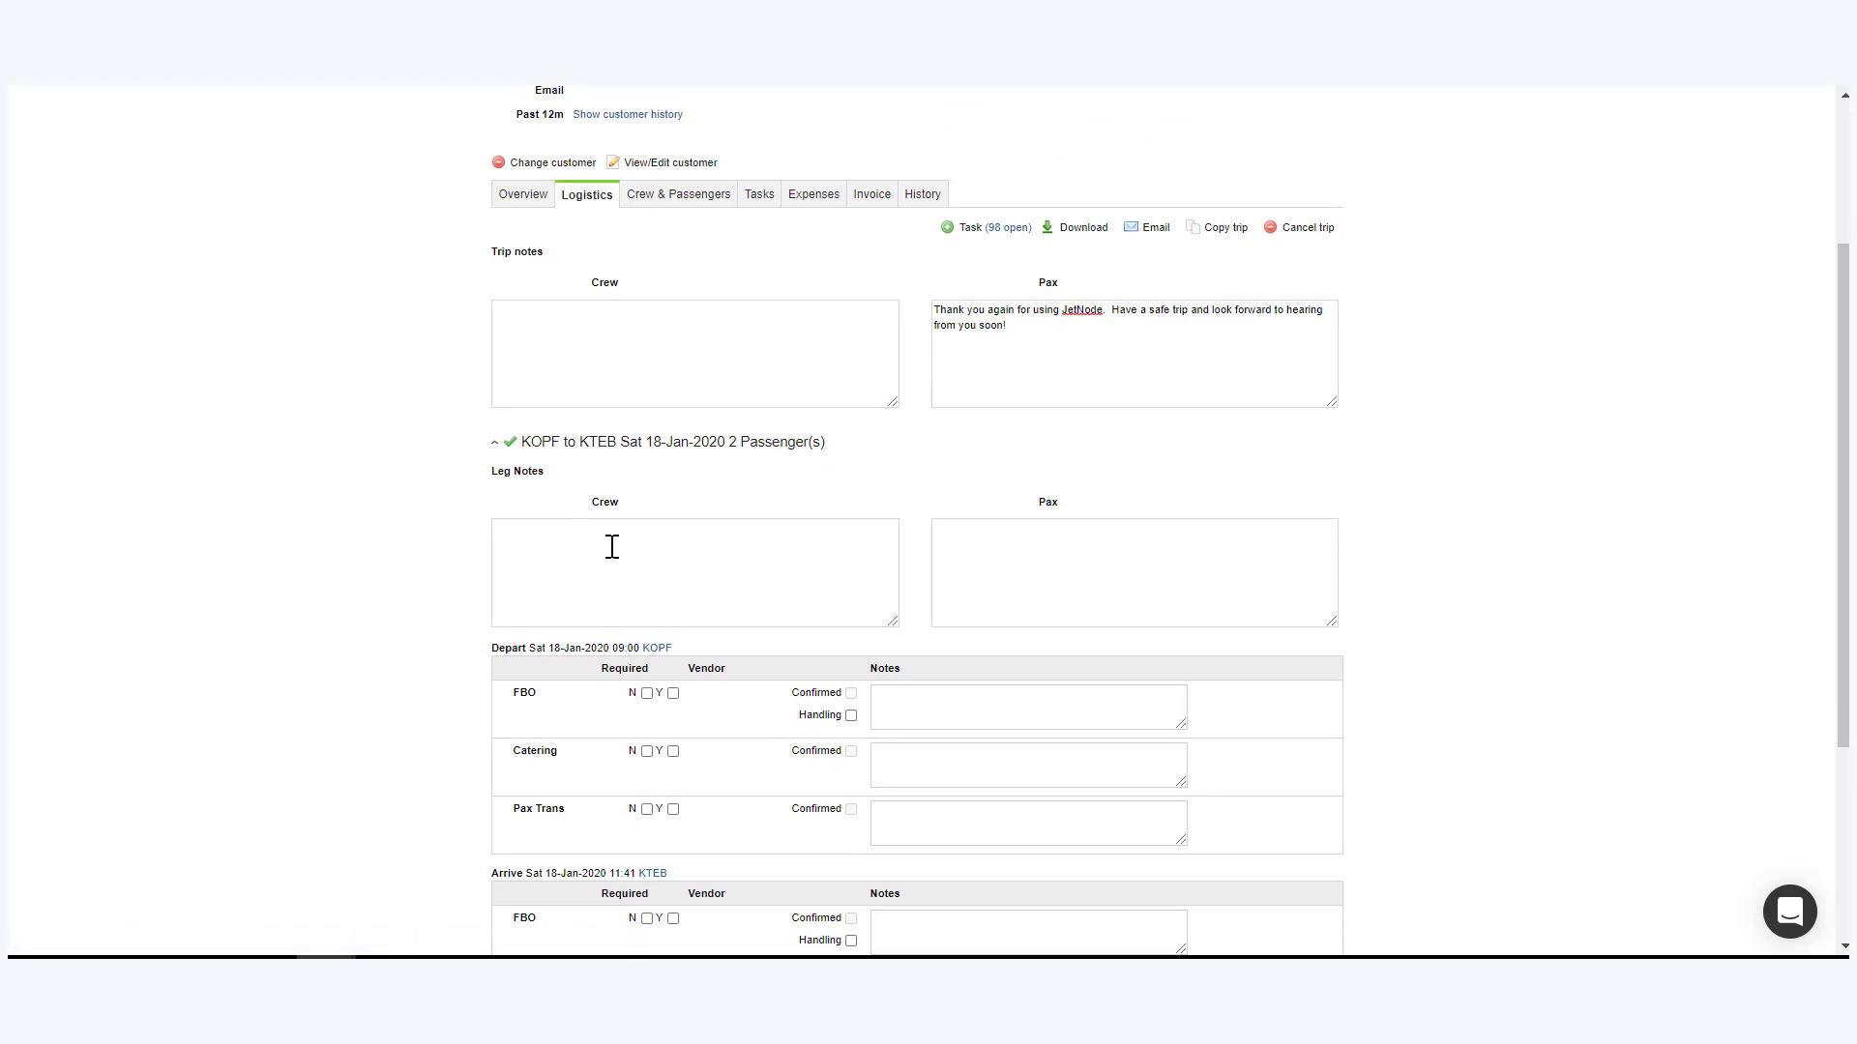
{"action": "left_click", "coordinate": [1052, 551]}
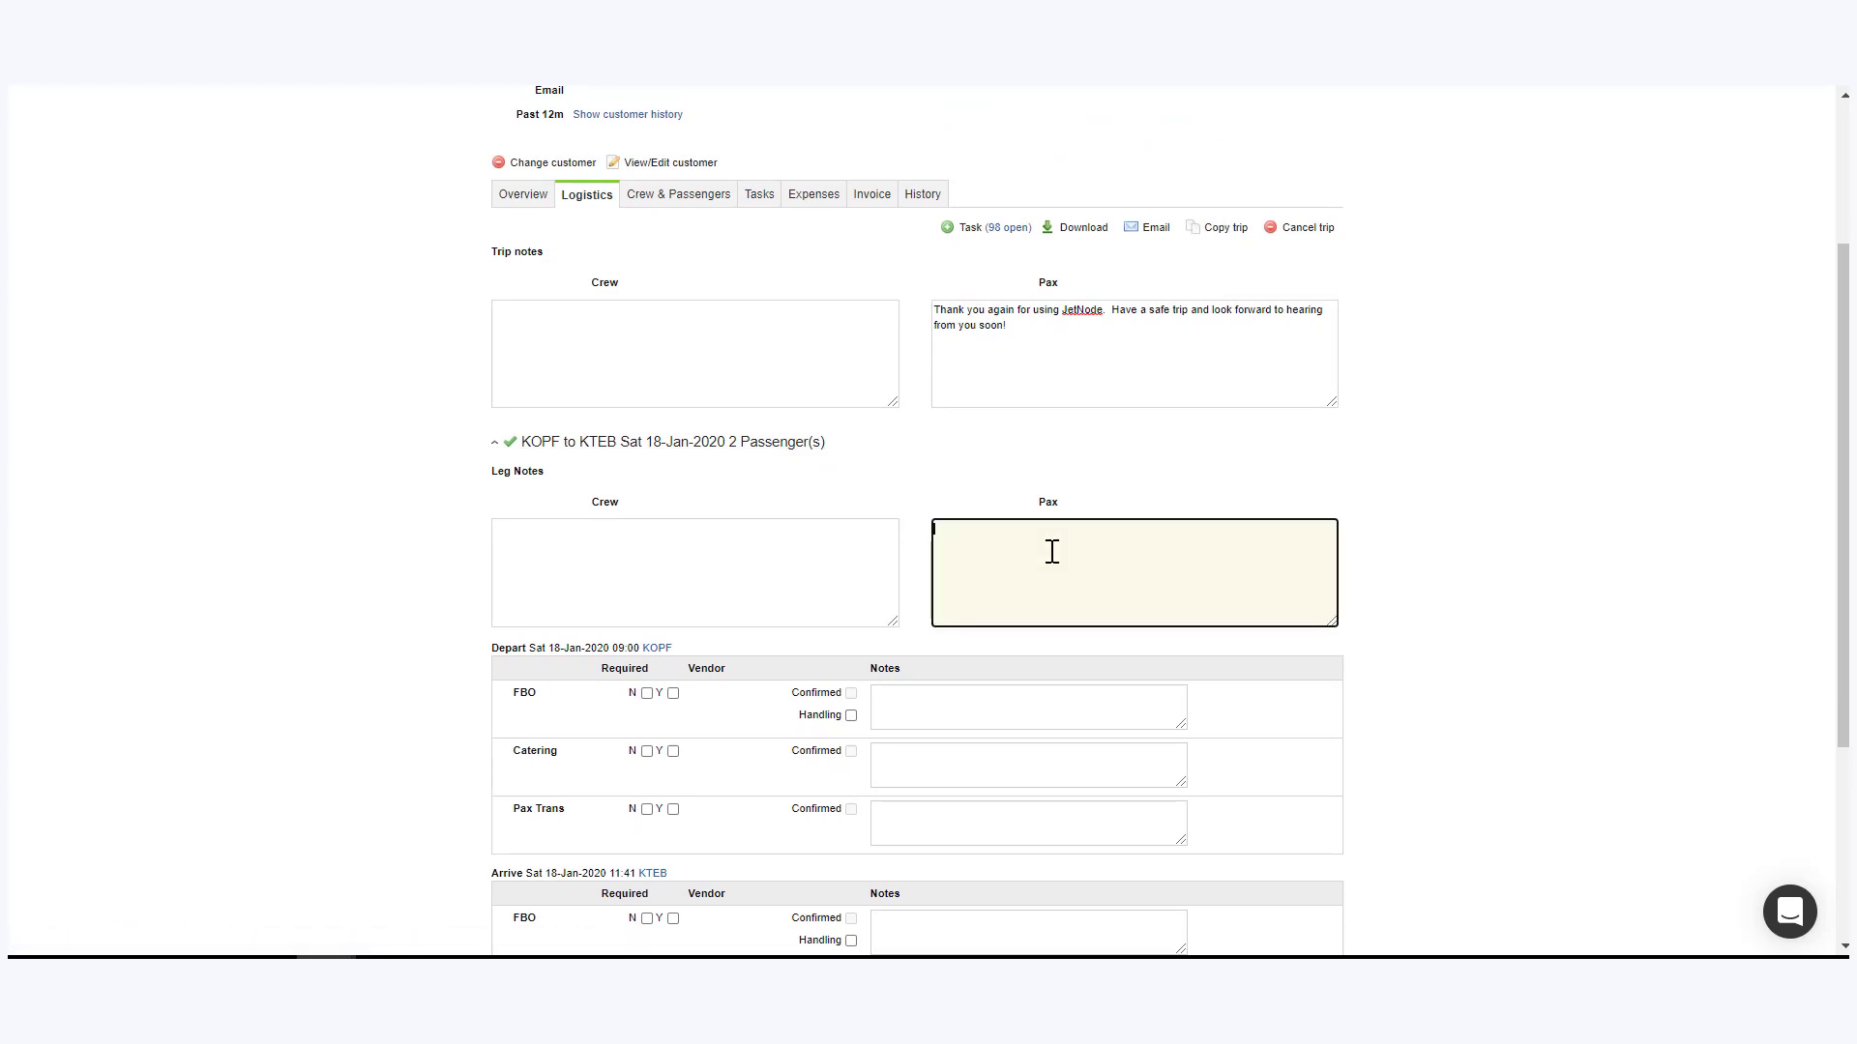
Mark the FBO as required for the KOPF departure, assign Fontainebleau Aviation as vendor and mark it confirmed.
{"action": "scroll", "coordinate": [1049, 556], "scroll_direction": "down", "scroll_amount": 3}
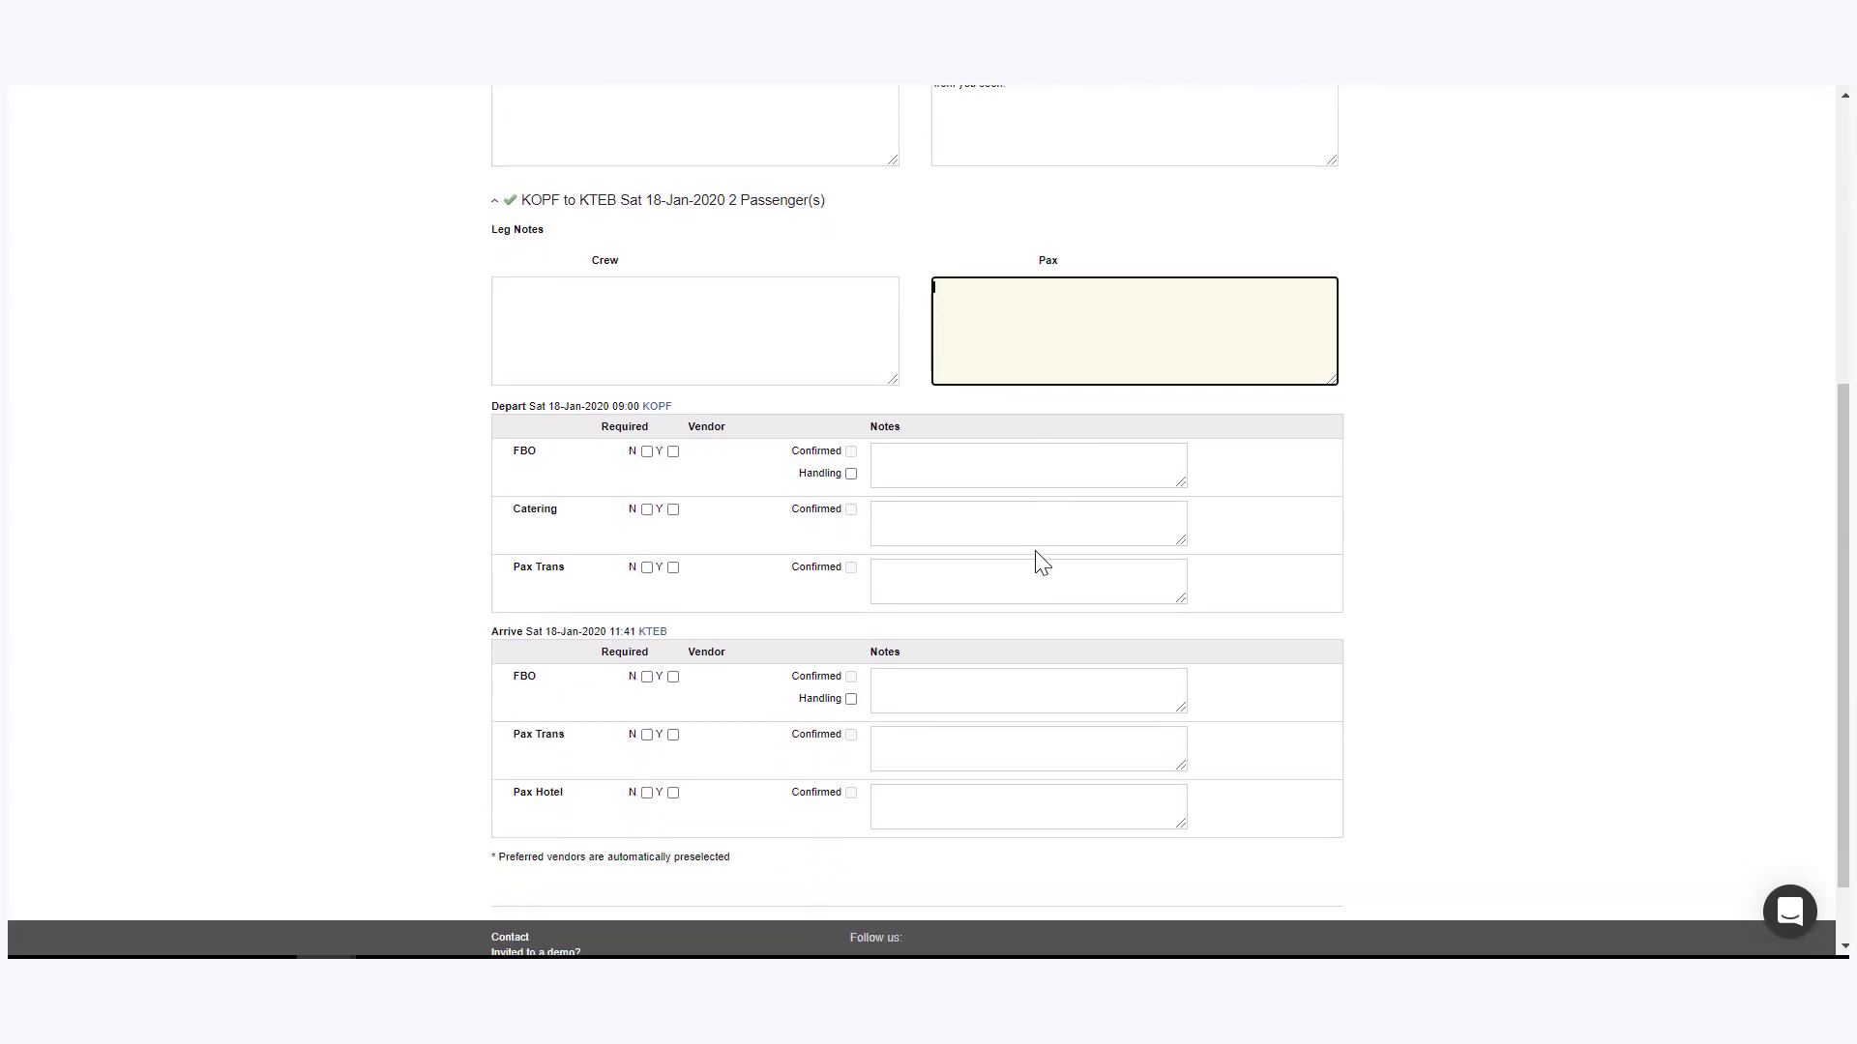
{"action": "left_click", "coordinate": [673, 451]}
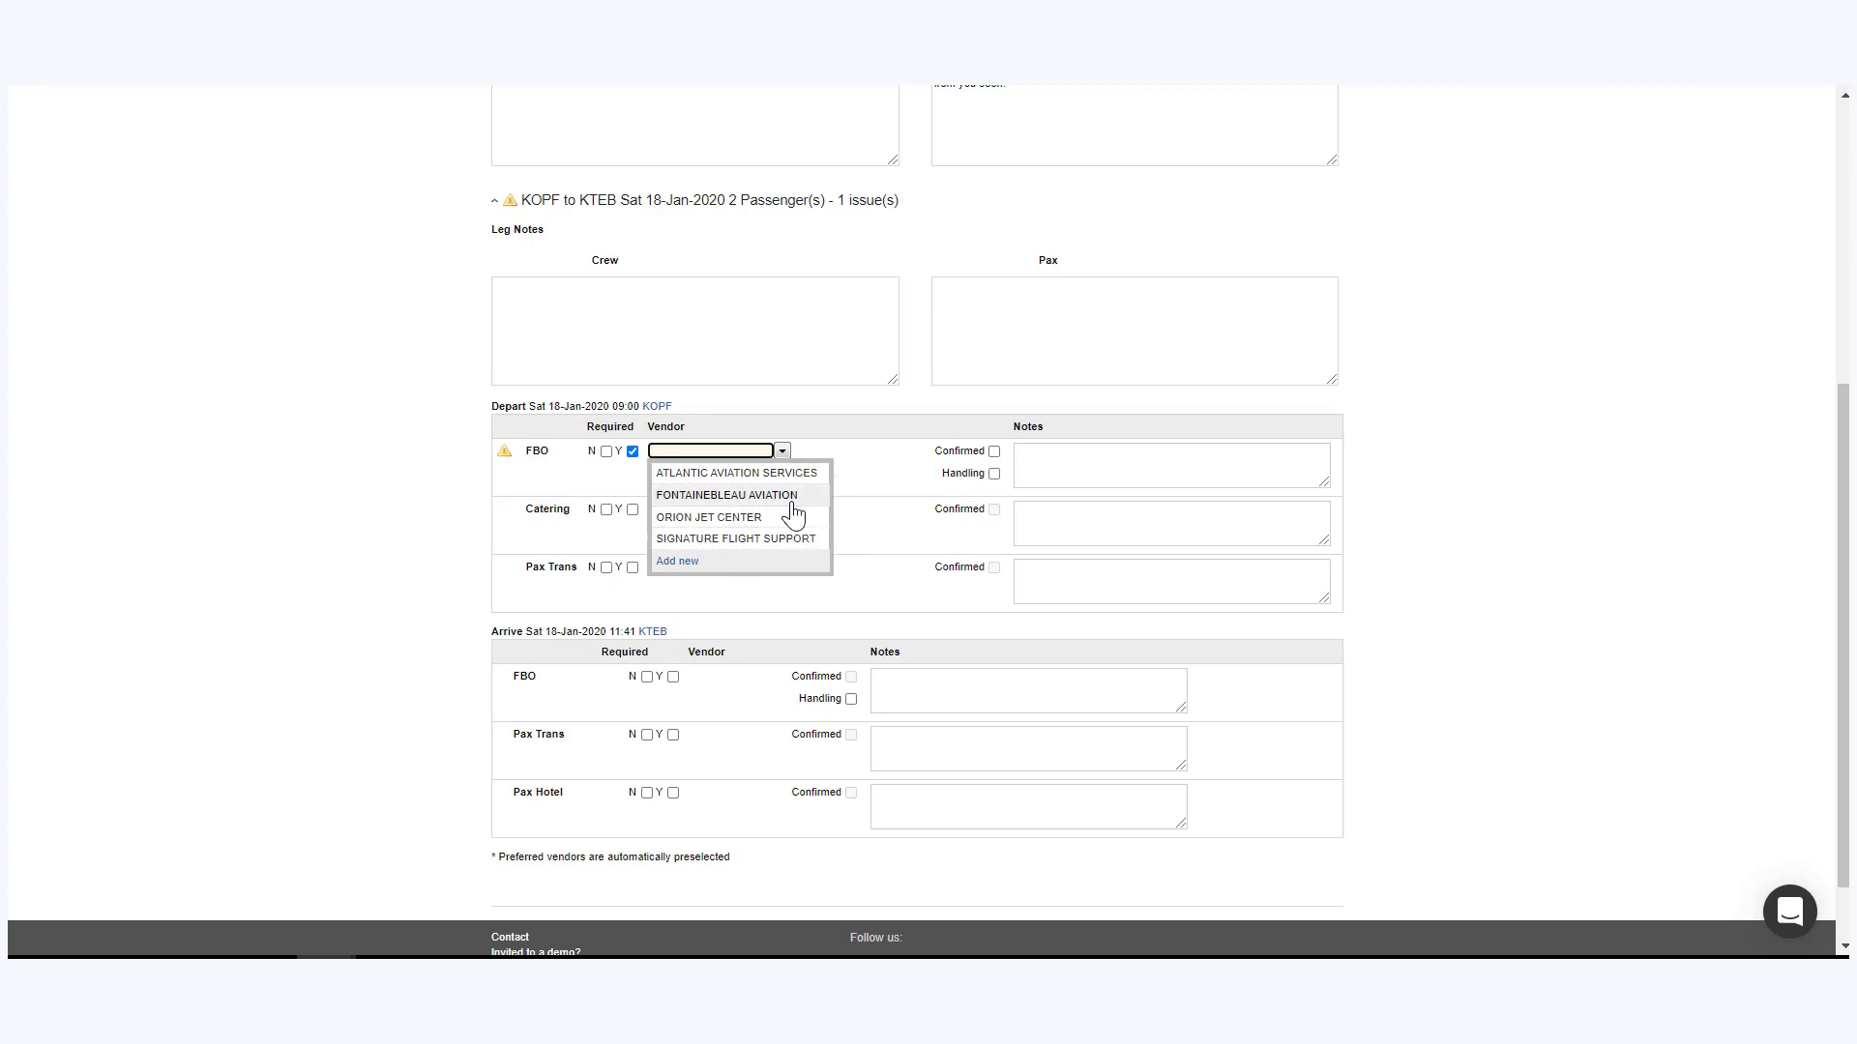
{"action": "left_click", "coordinate": [792, 498]}
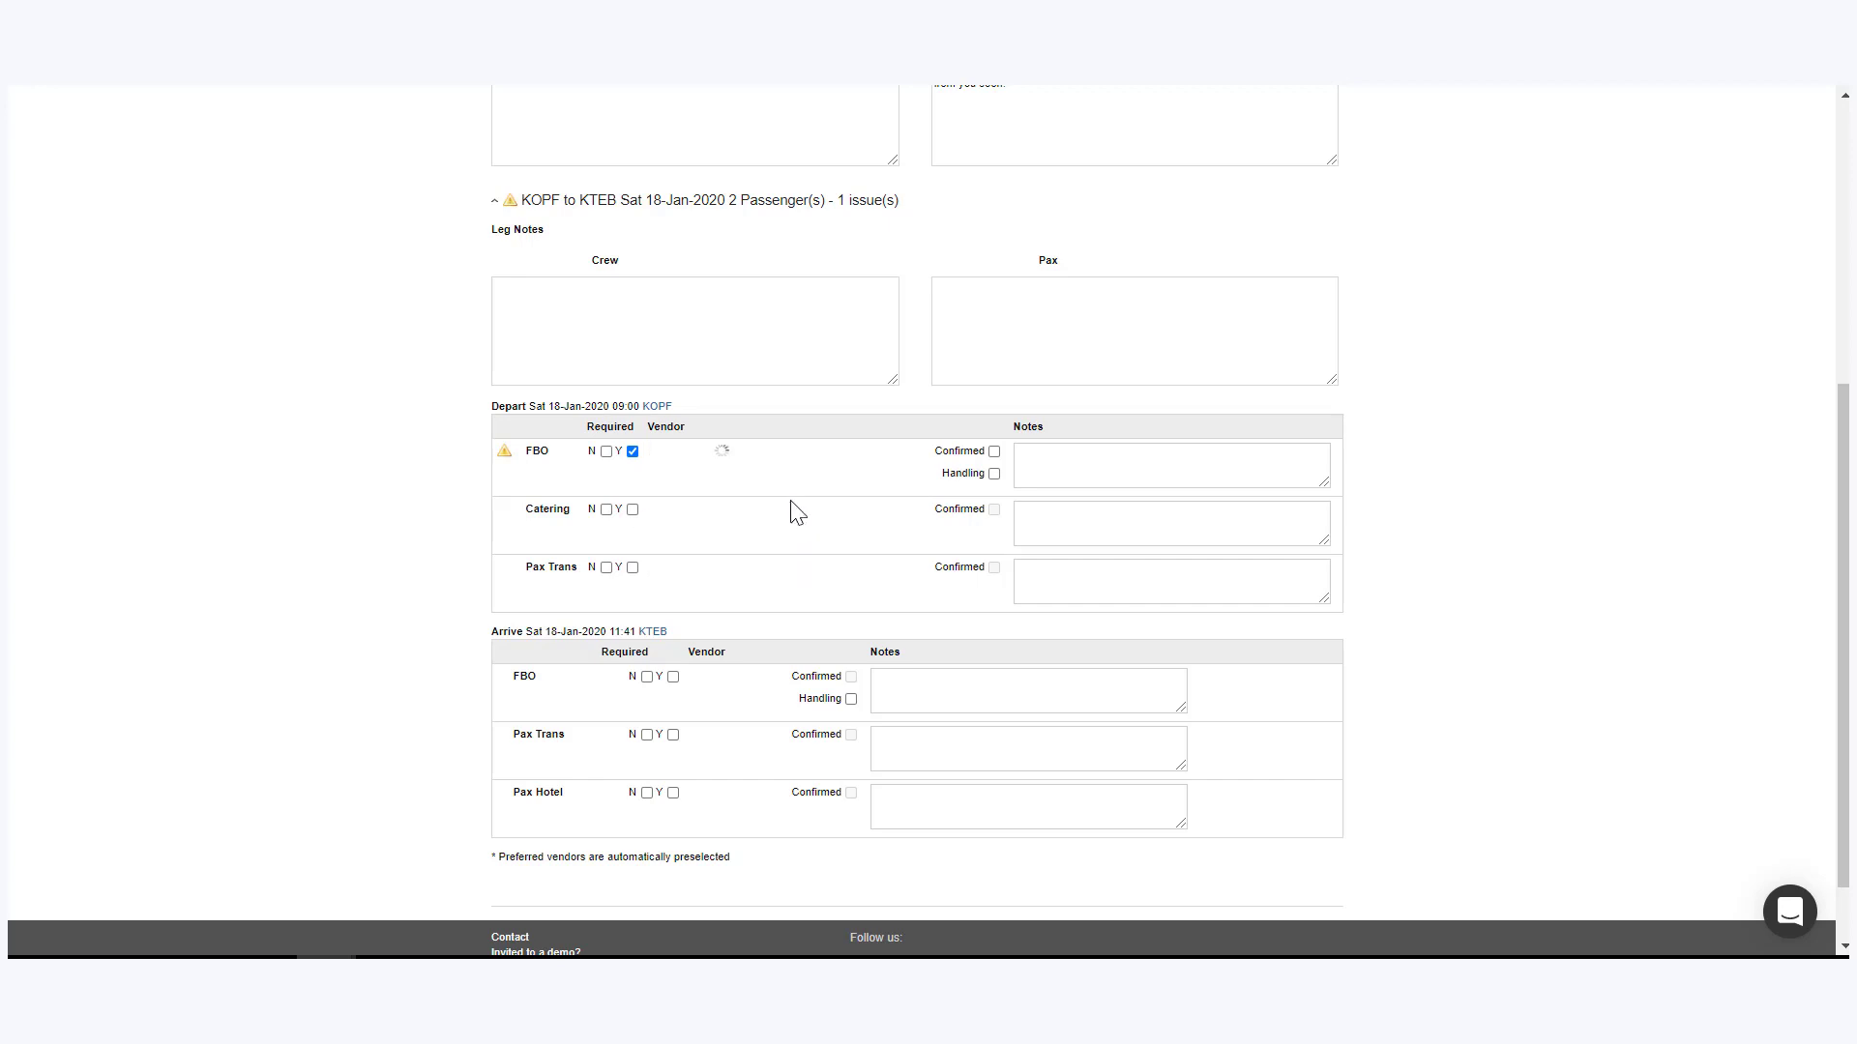
{"action": "left_click", "coordinate": [993, 452]}
Mark catering as required for the KOPF departure, assign ASN Catering as vendor and mark it confirmed.
{"action": "scroll", "coordinate": [730, 517], "scroll_direction": "down", "scroll_amount": 1}
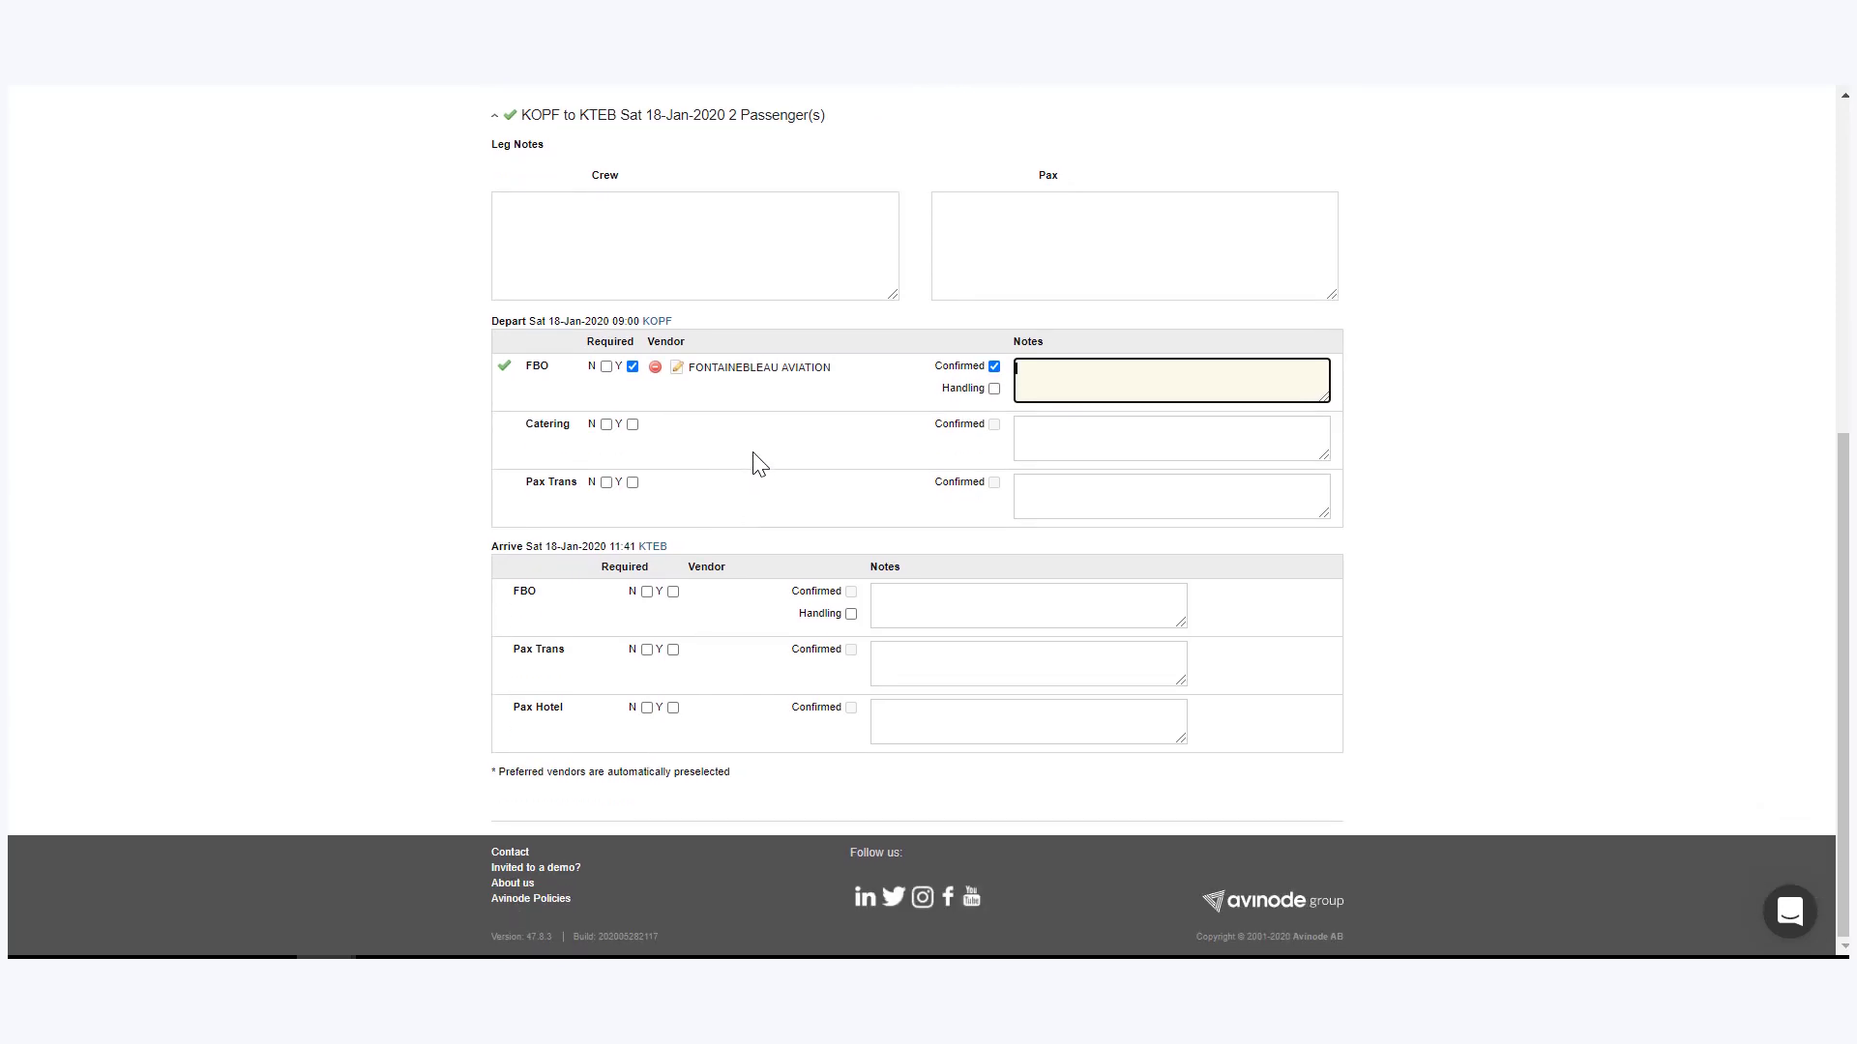
{"action": "left_click", "coordinate": [639, 433]}
{"action": "left_click", "coordinate": [634, 427]}
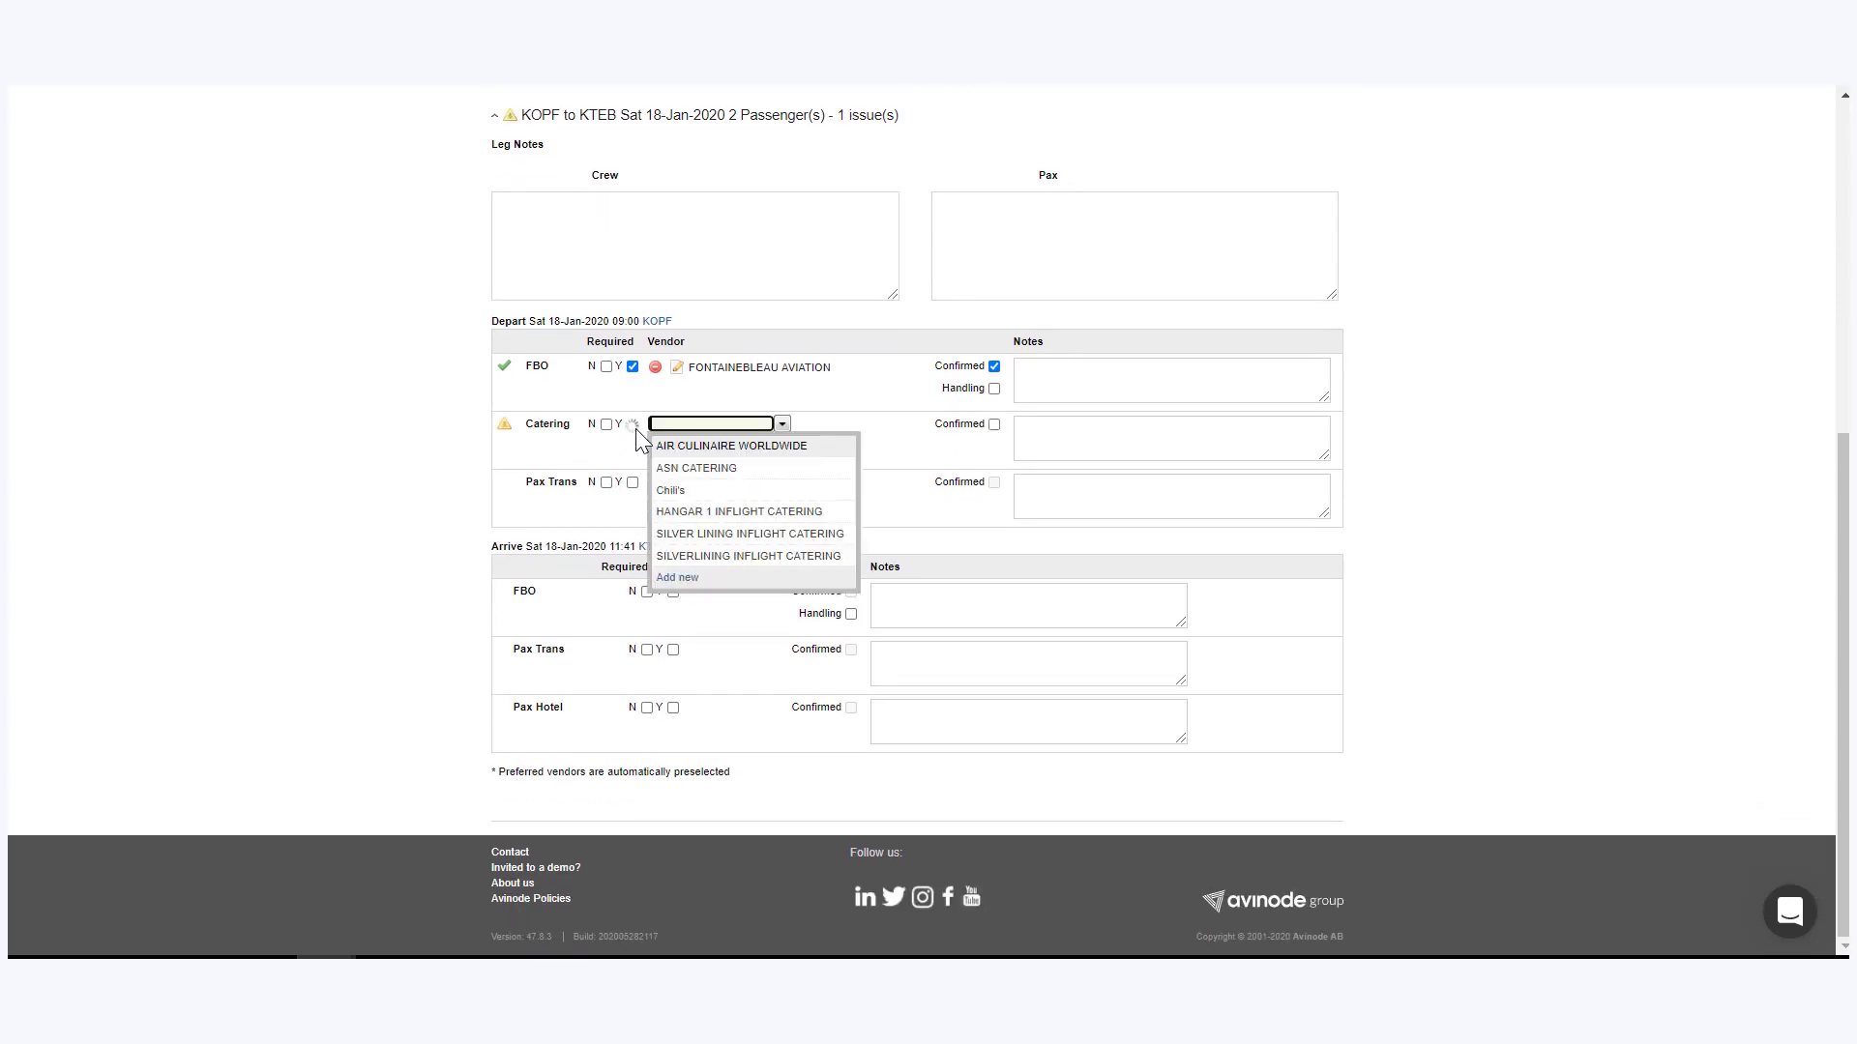
{"action": "left_click", "coordinate": [736, 469]}
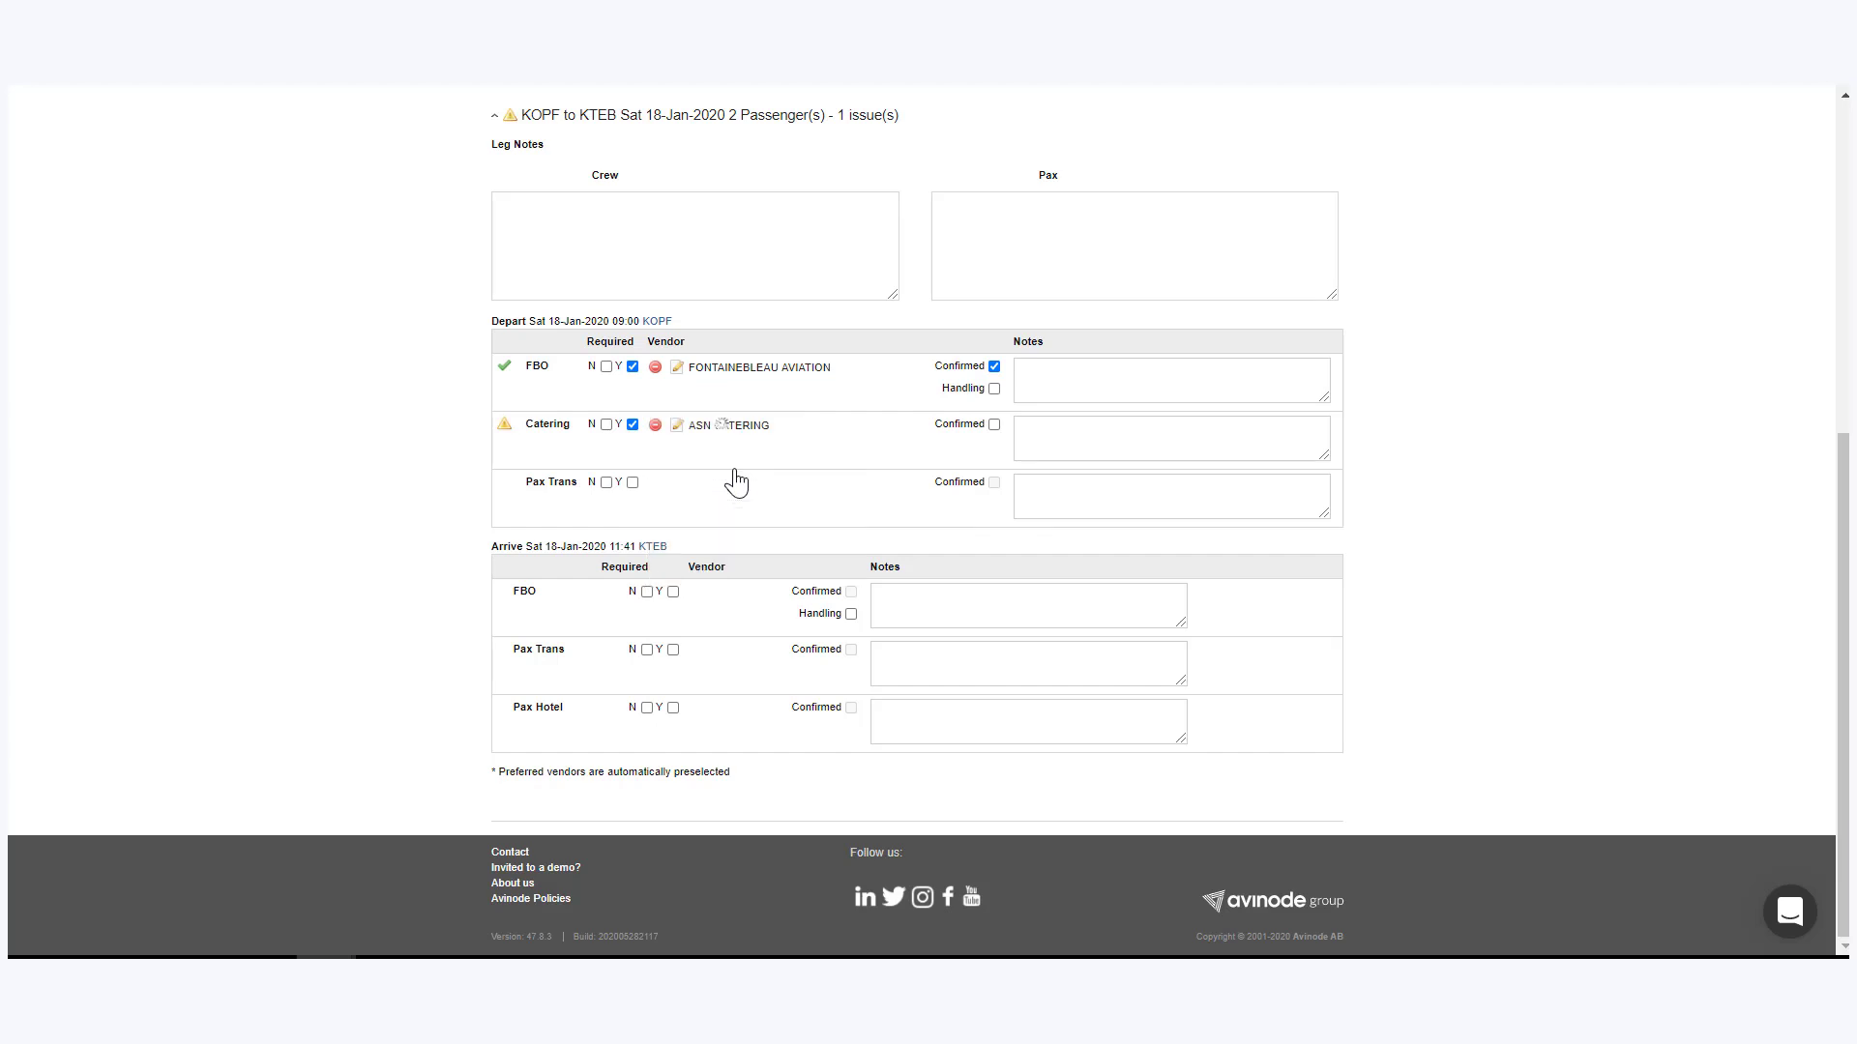
{"action": "left_click", "coordinate": [996, 425]}
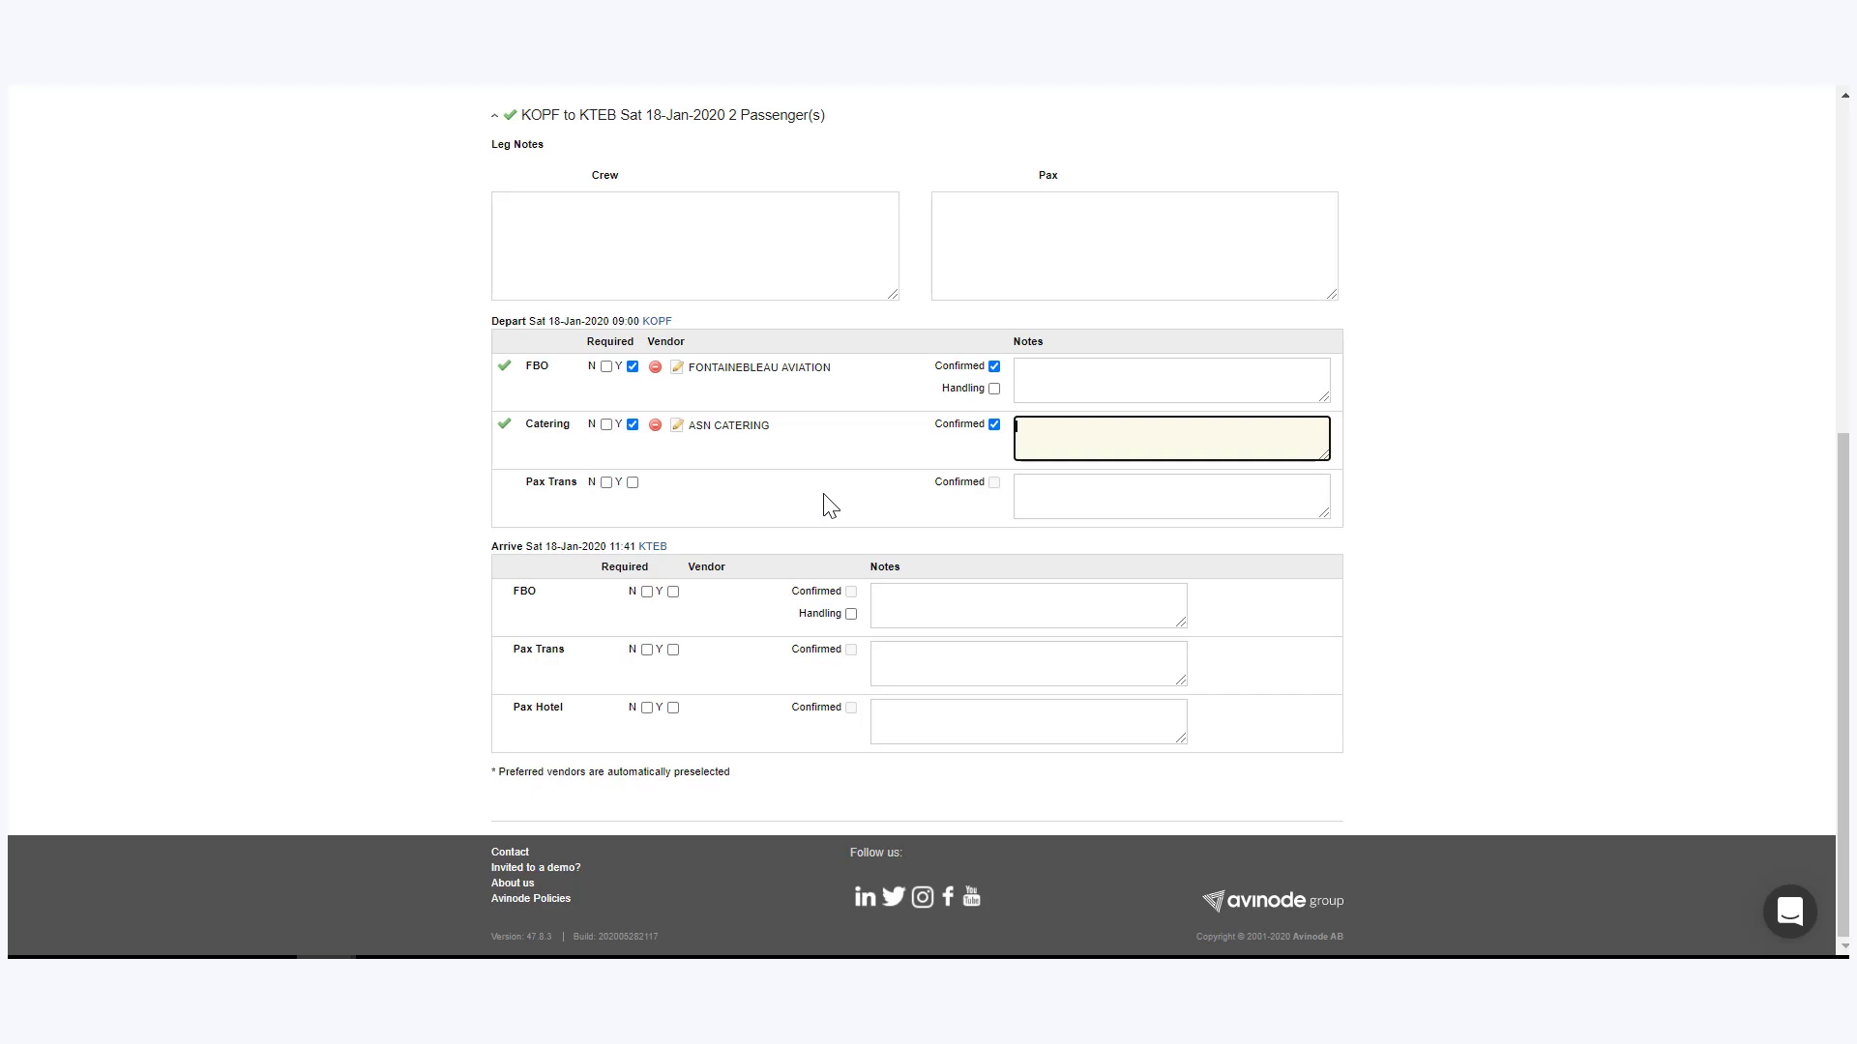
Assign Enterprise Rent-A-Car as confirmed passenger transport for the KOPF departure, noting the reservation number and "black range rover".
{"action": "left_click", "coordinate": [633, 483]}
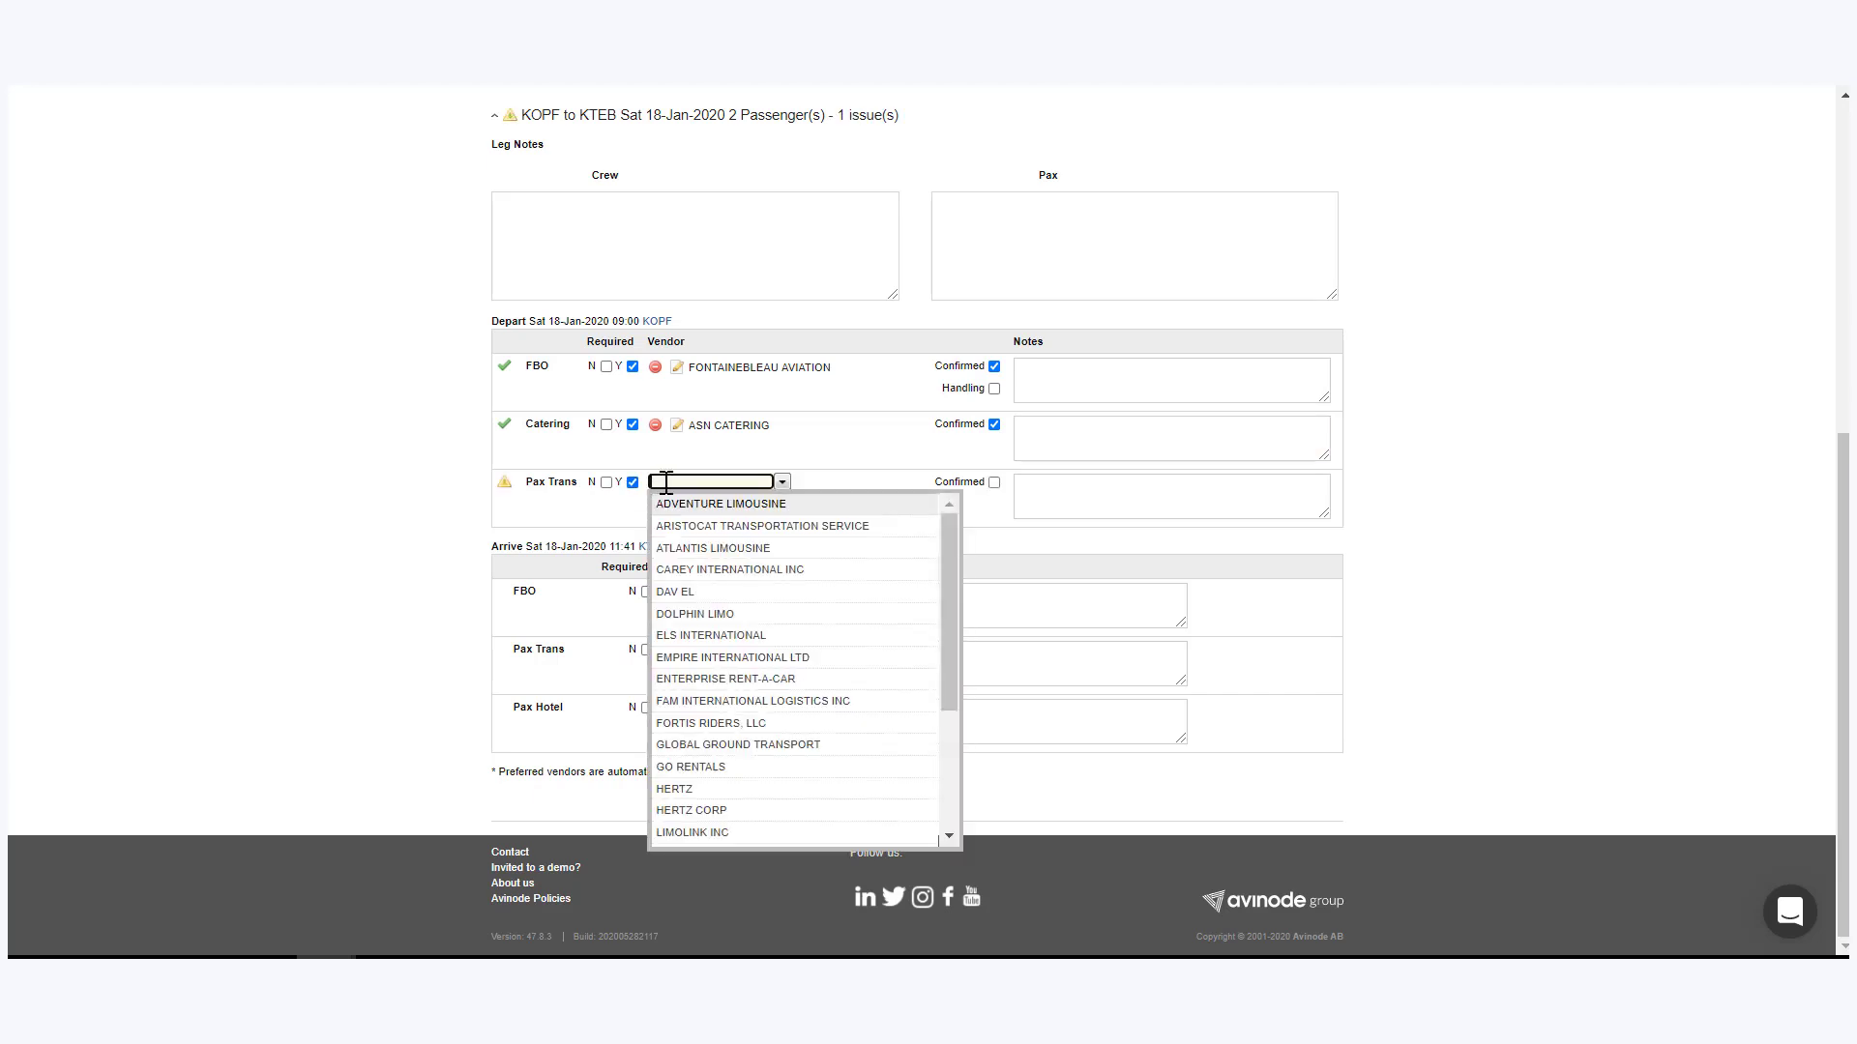
{"action": "left_click", "coordinate": [778, 680]}
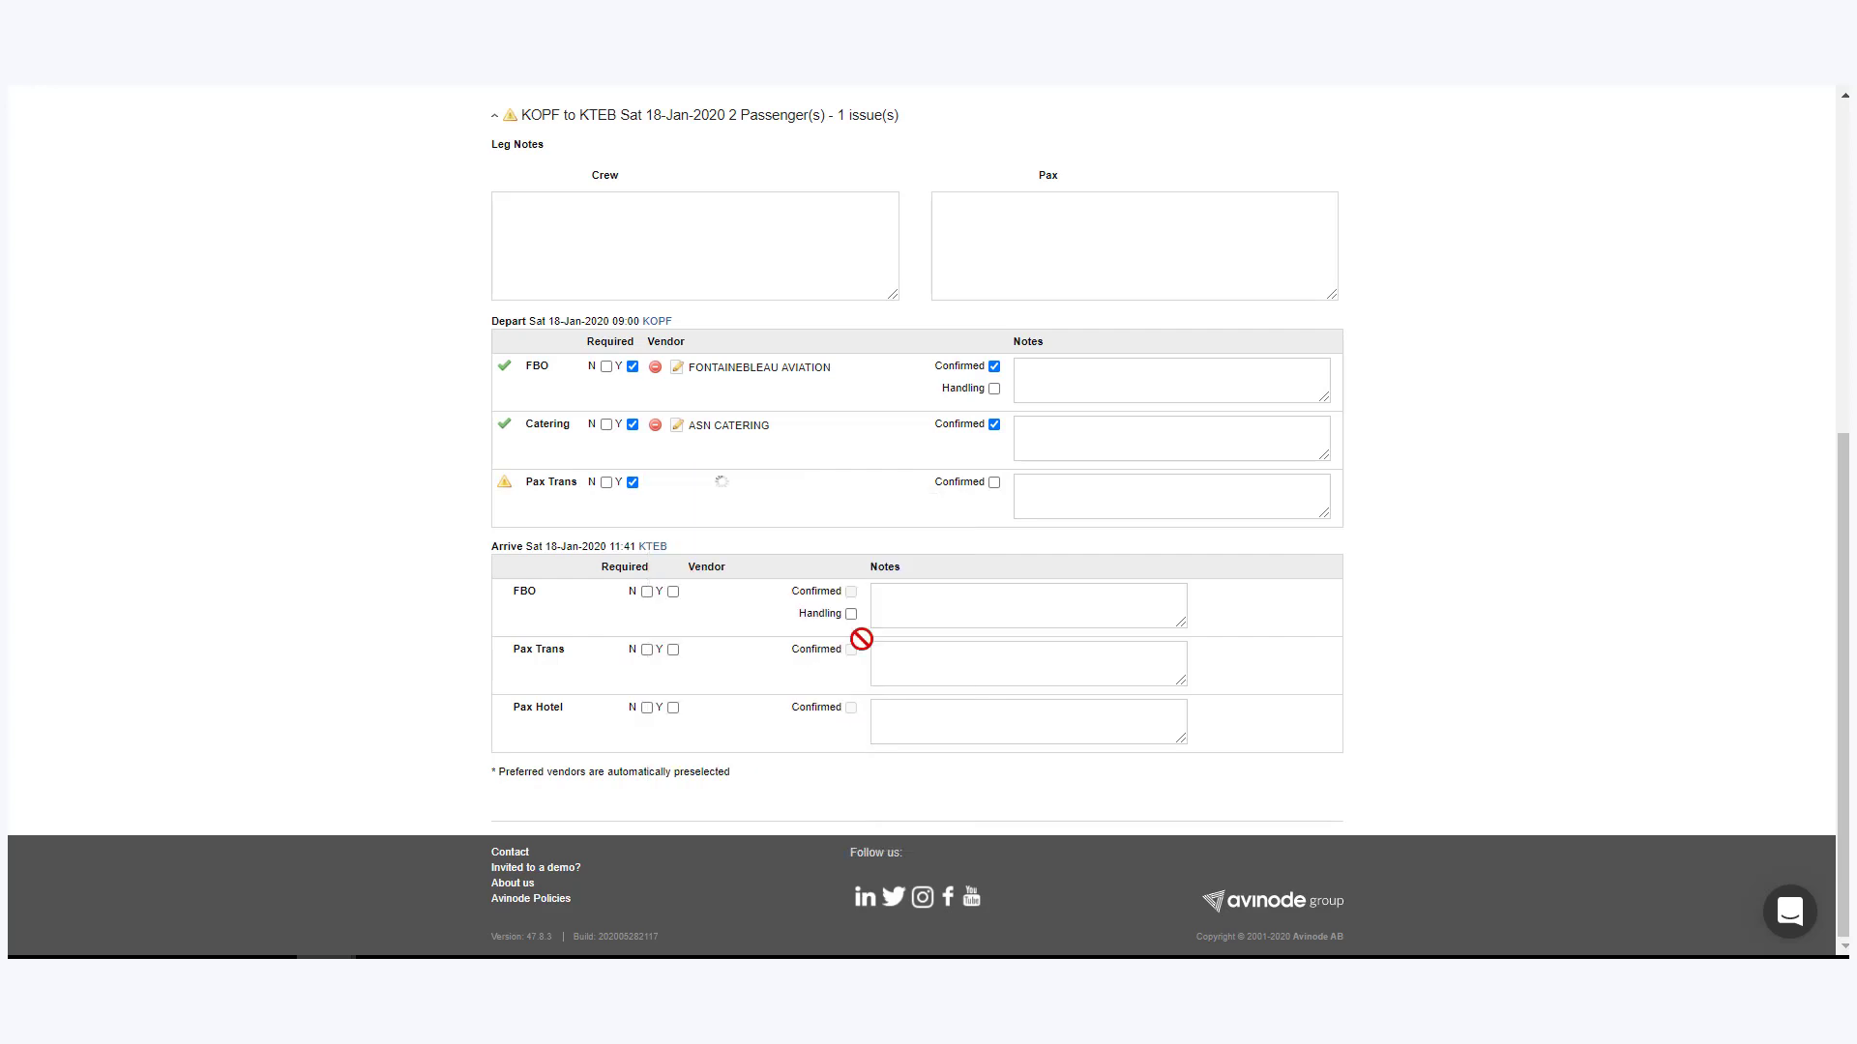
{"action": "left_click", "coordinate": [994, 483]}
{"action": "left_click", "coordinate": [1086, 499]}
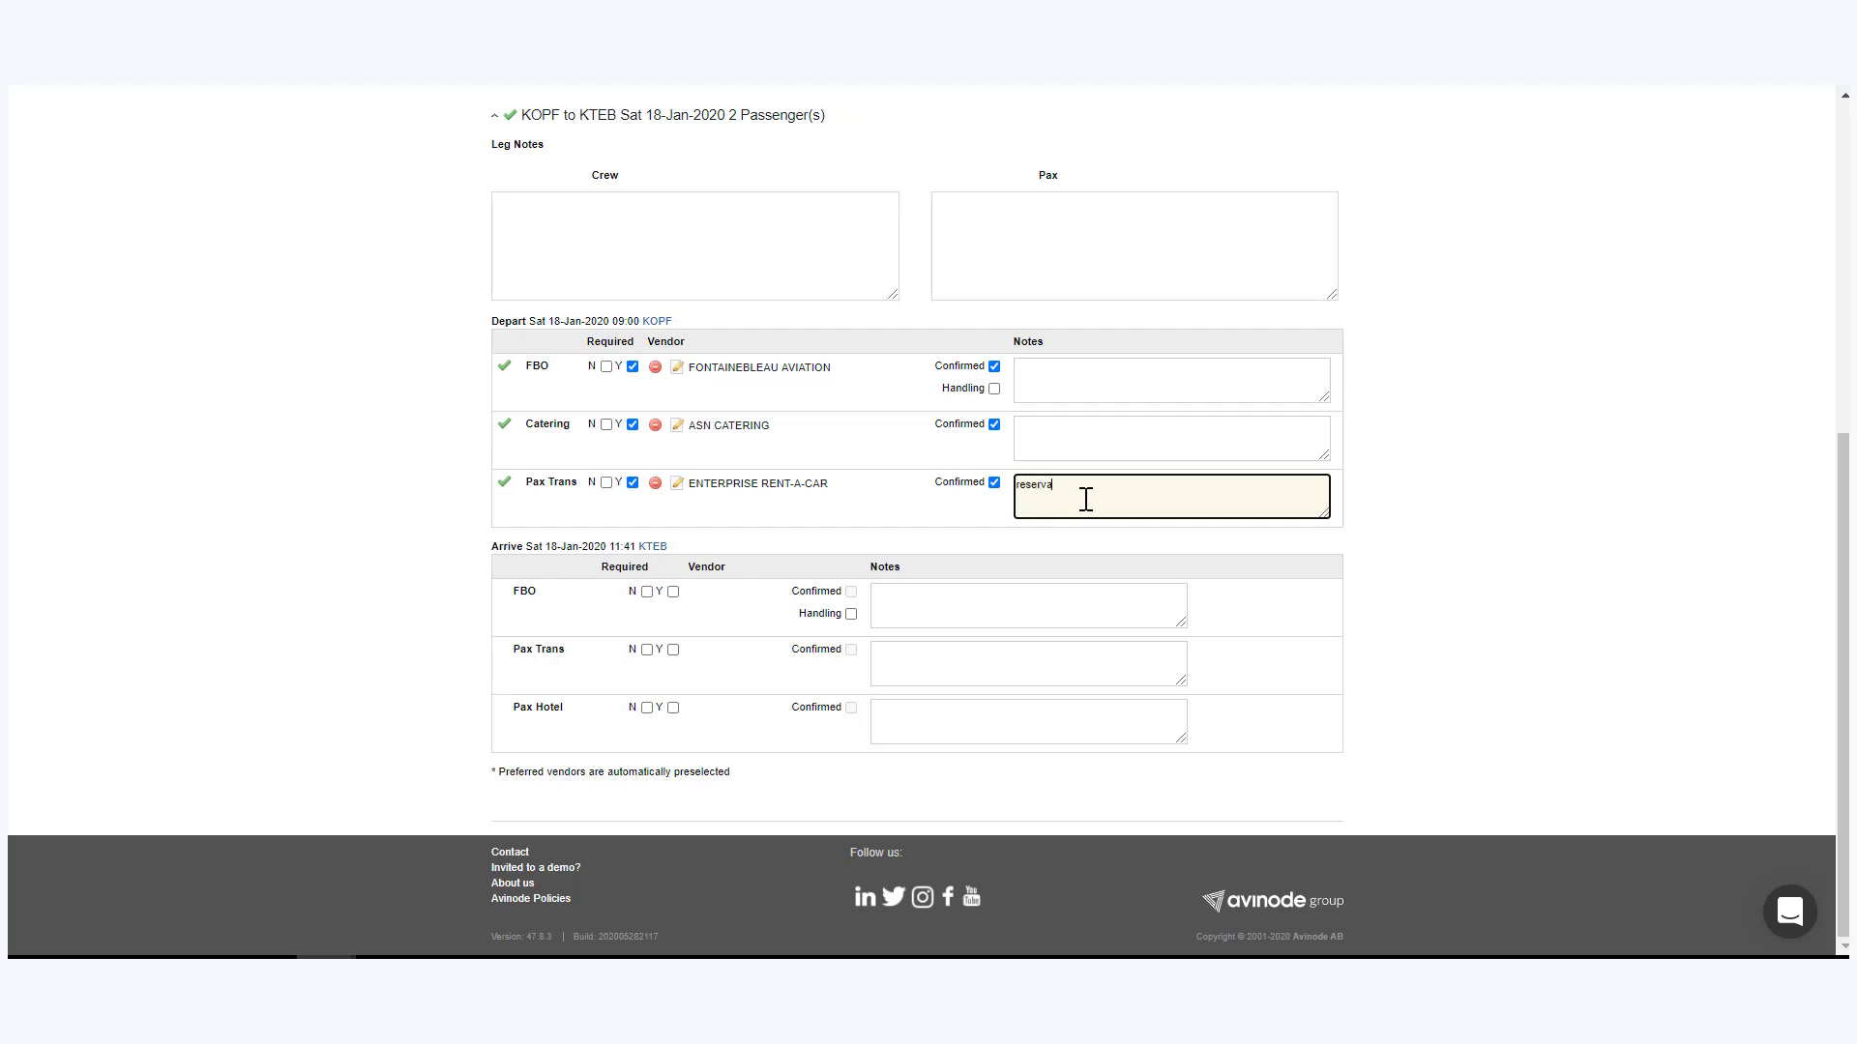
{"action": "type", "text": "reservation num"}
{"action": "type", "text": "ber 145879 black range rover"}
Set Jet Aviation as the confirmed FBO for the KTEB arrival, and mark passenger transport and passenger hotel as not required.
{"action": "scroll", "coordinate": [1589, 450], "scroll_direction": "up", "scroll_amount": 1}
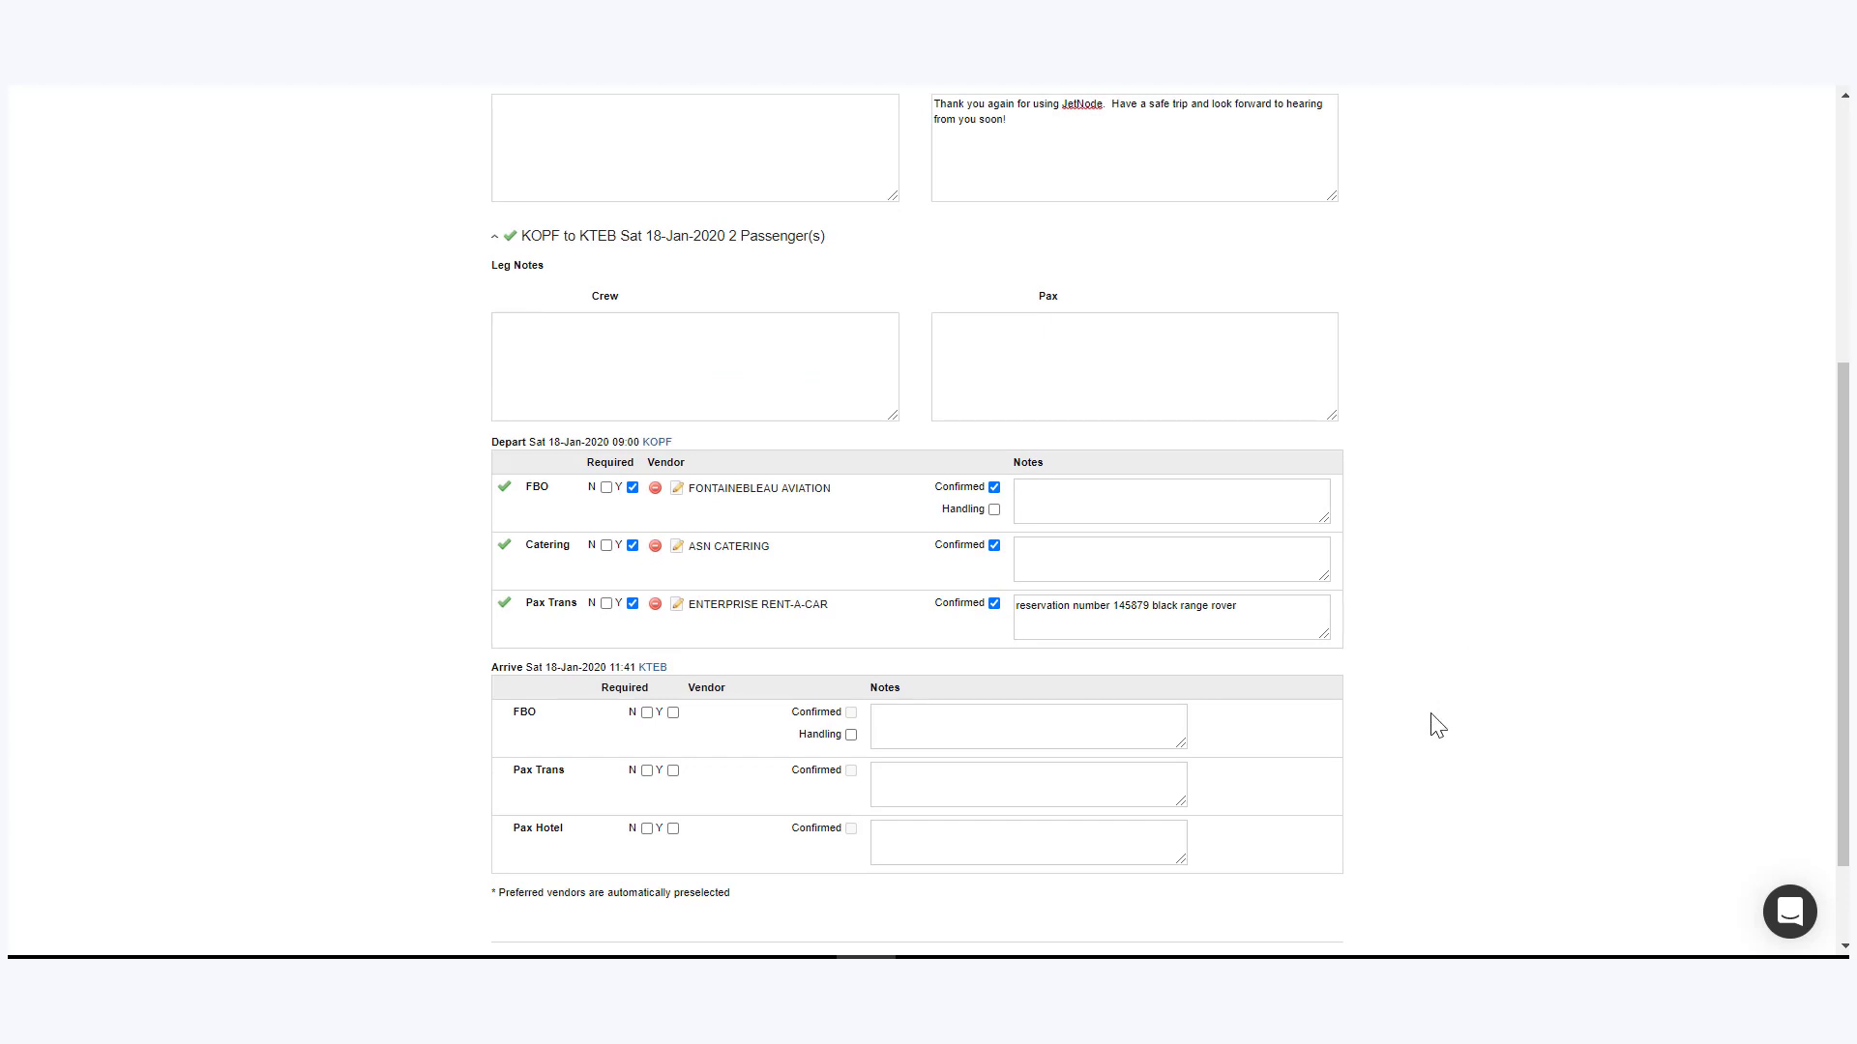
{"action": "left_click", "coordinate": [673, 711]}
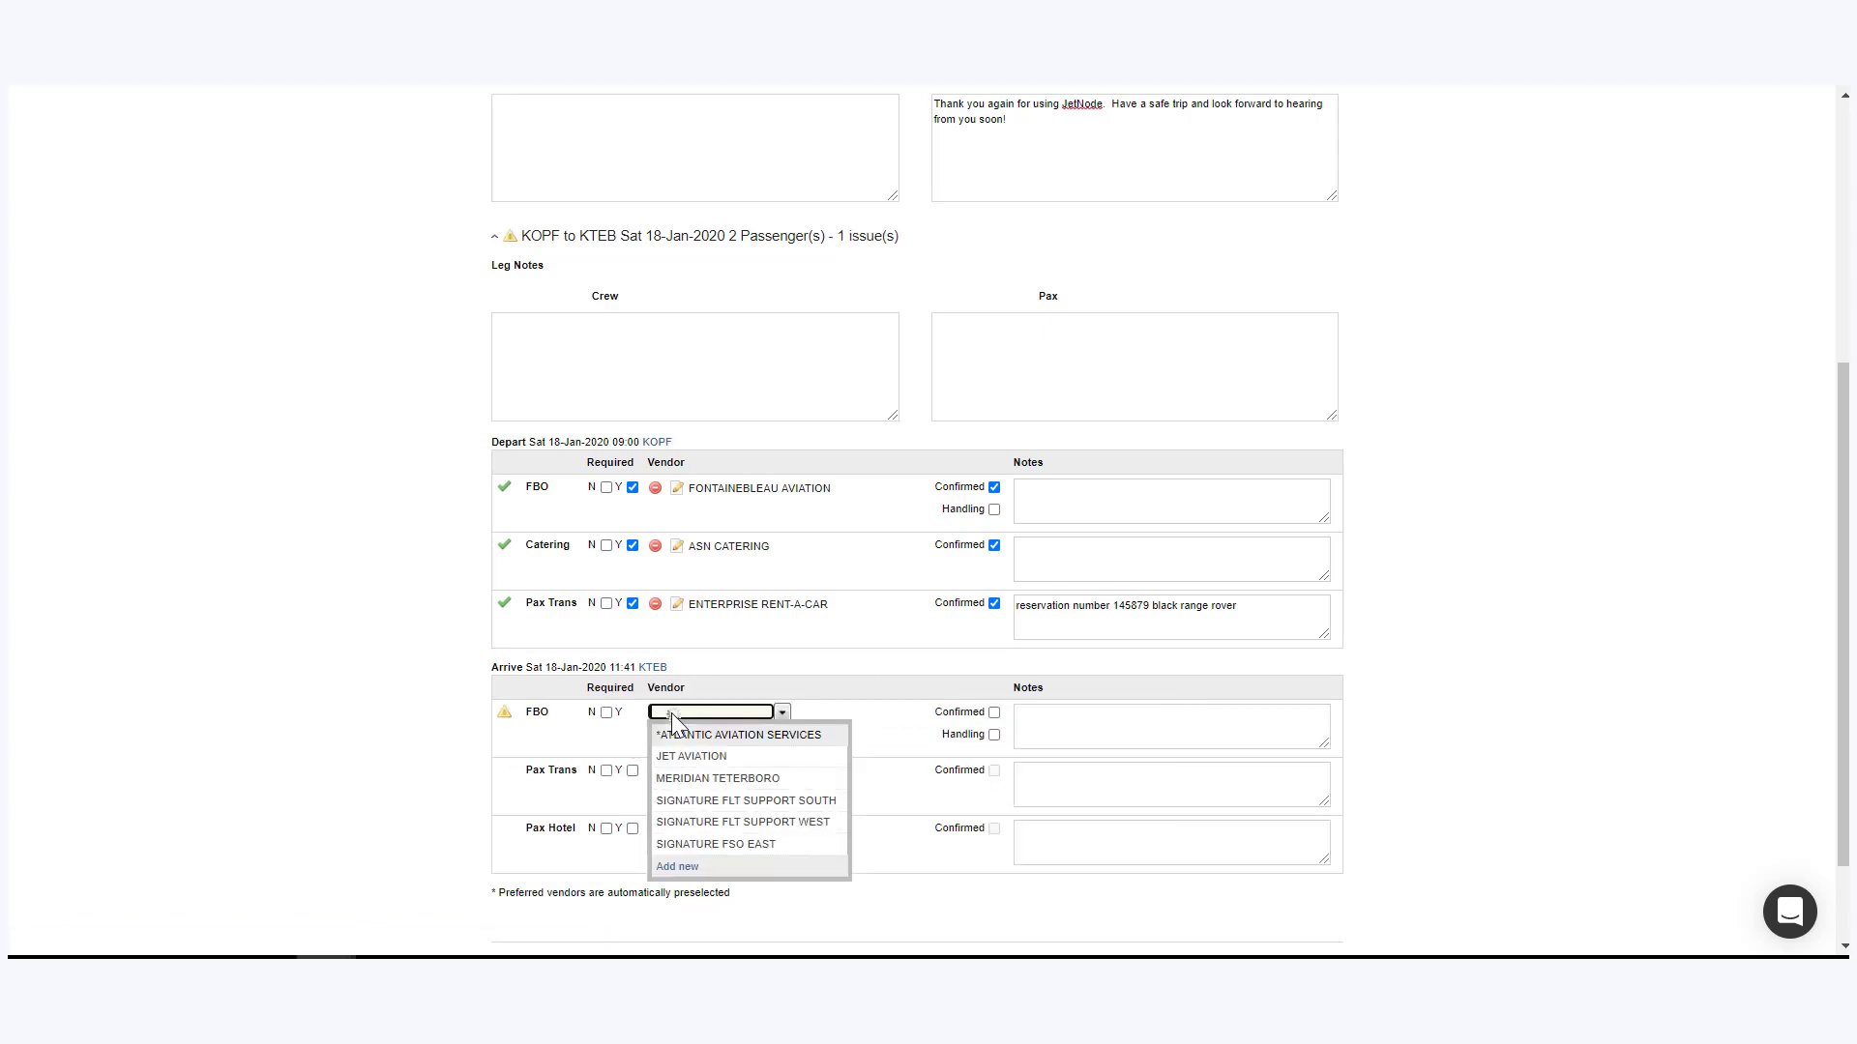
{"action": "left_click", "coordinate": [713, 763]}
{"action": "left_click", "coordinate": [995, 714]}
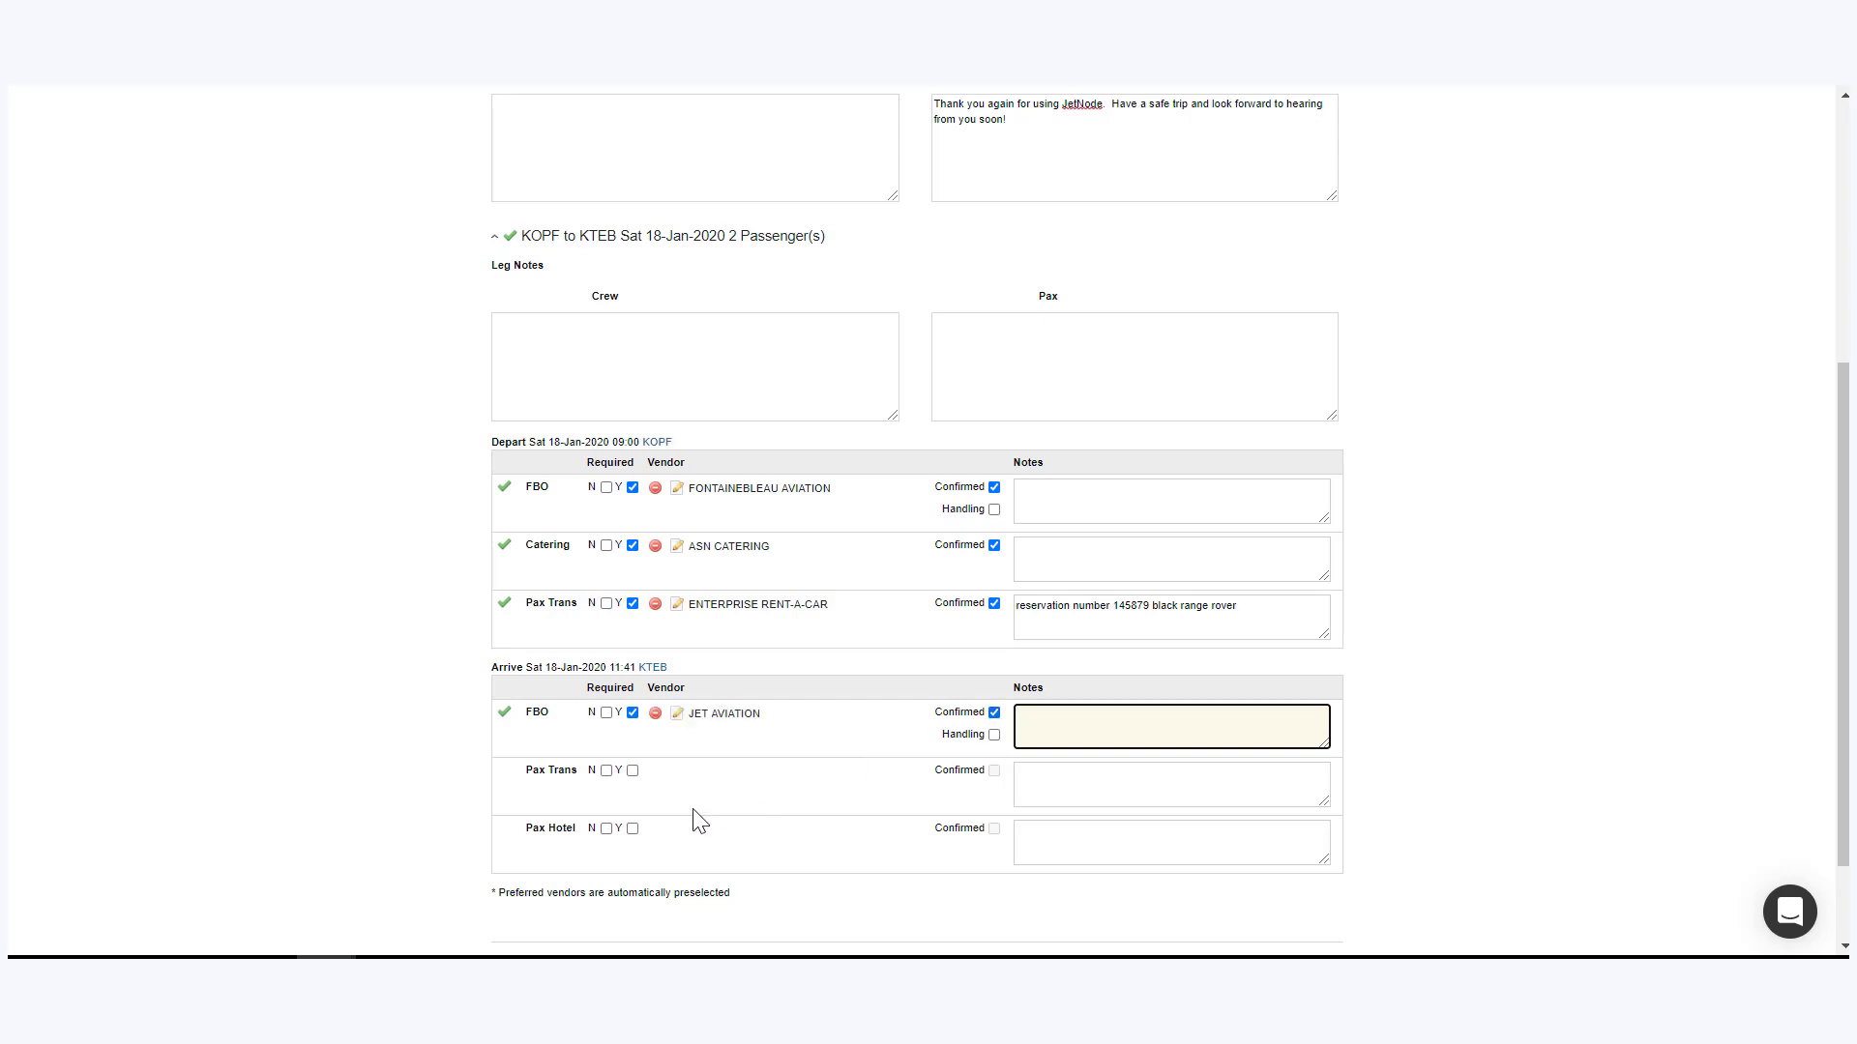
{"action": "left_click", "coordinate": [606, 771]}
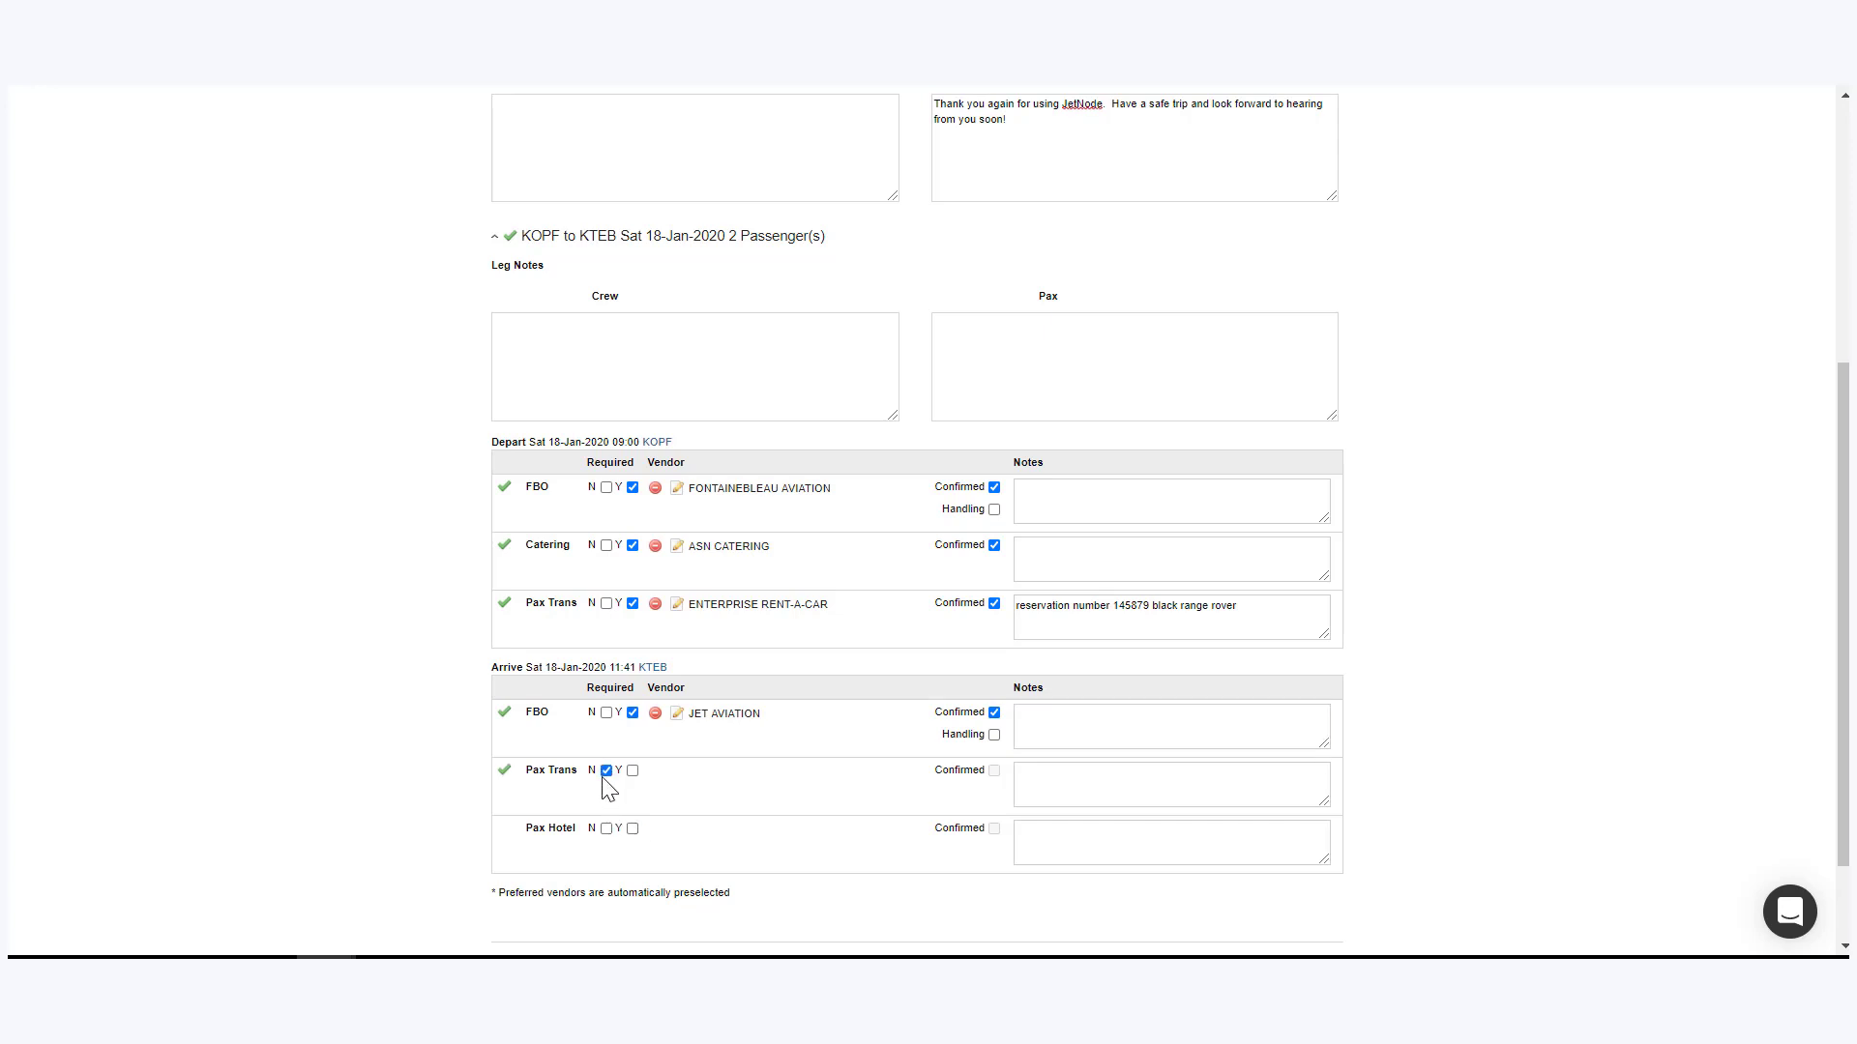
{"action": "left_click", "coordinate": [606, 829]}
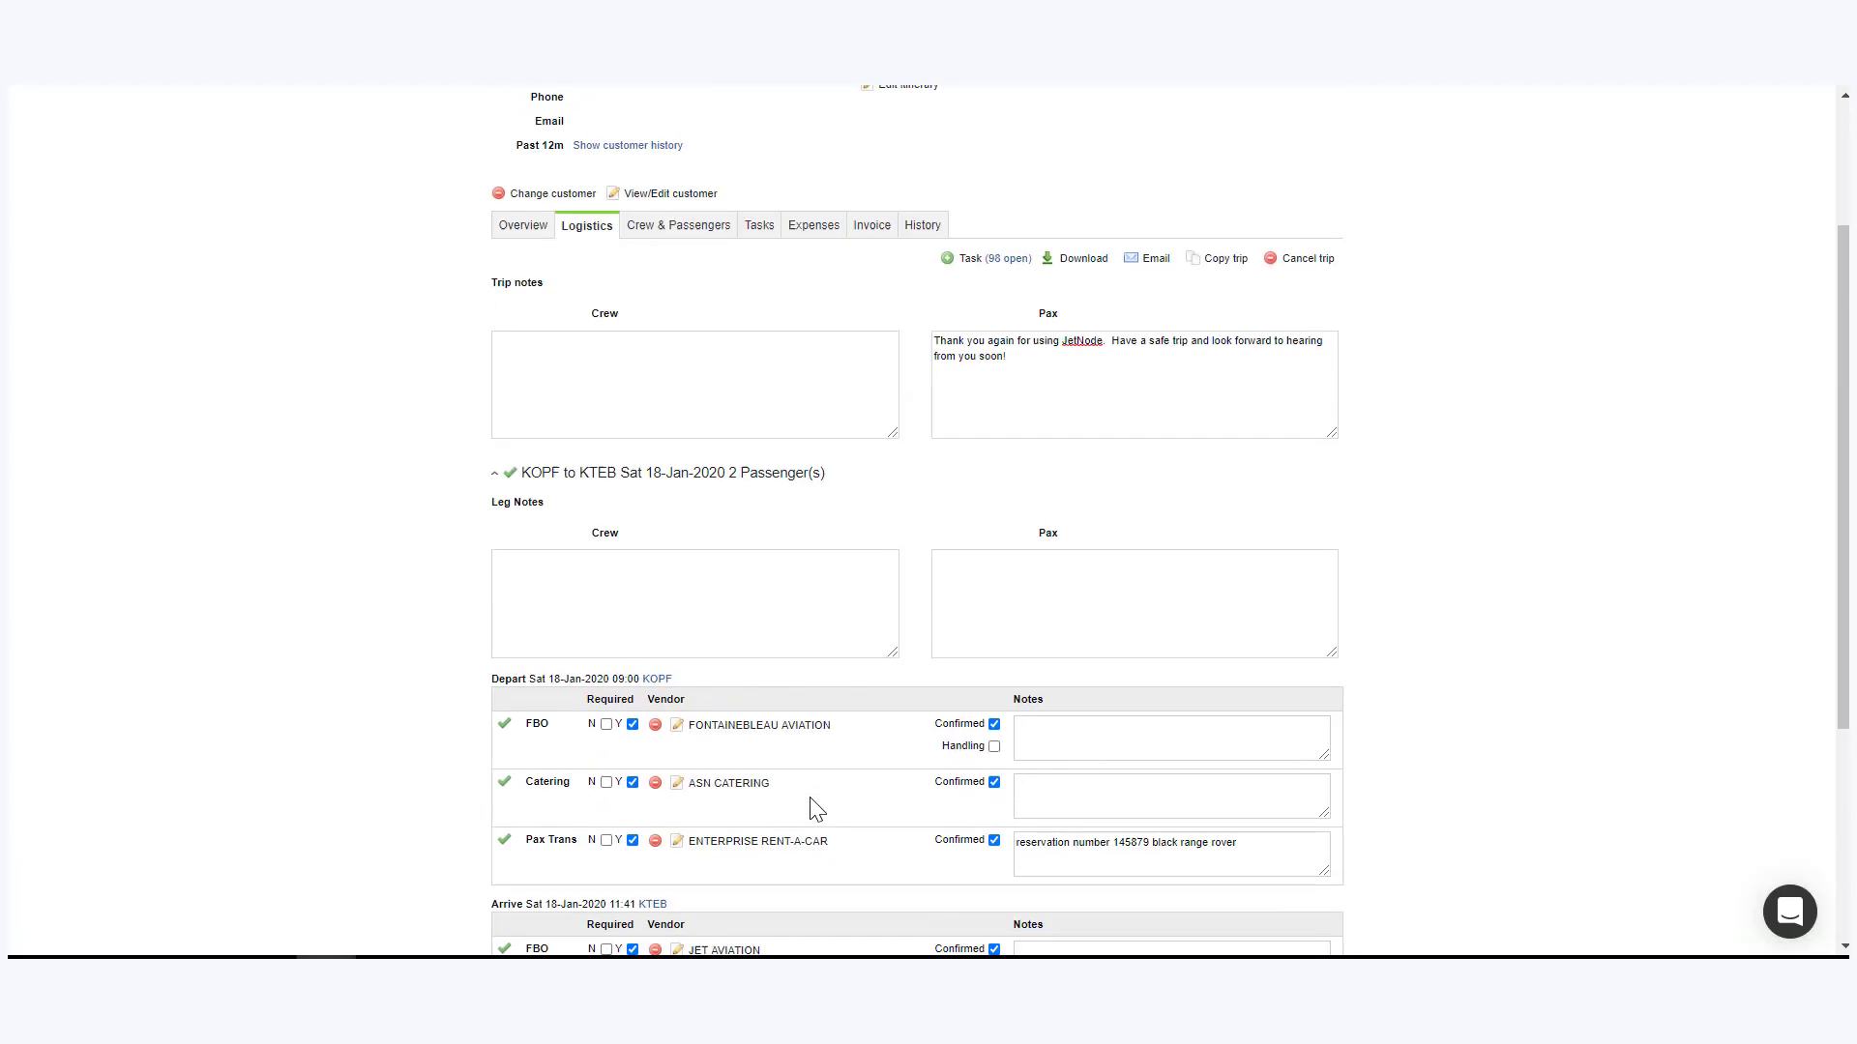
Open the email options for the scheduled trip.
{"action": "scroll", "coordinate": [815, 809], "scroll_direction": "up", "scroll_amount": 5}
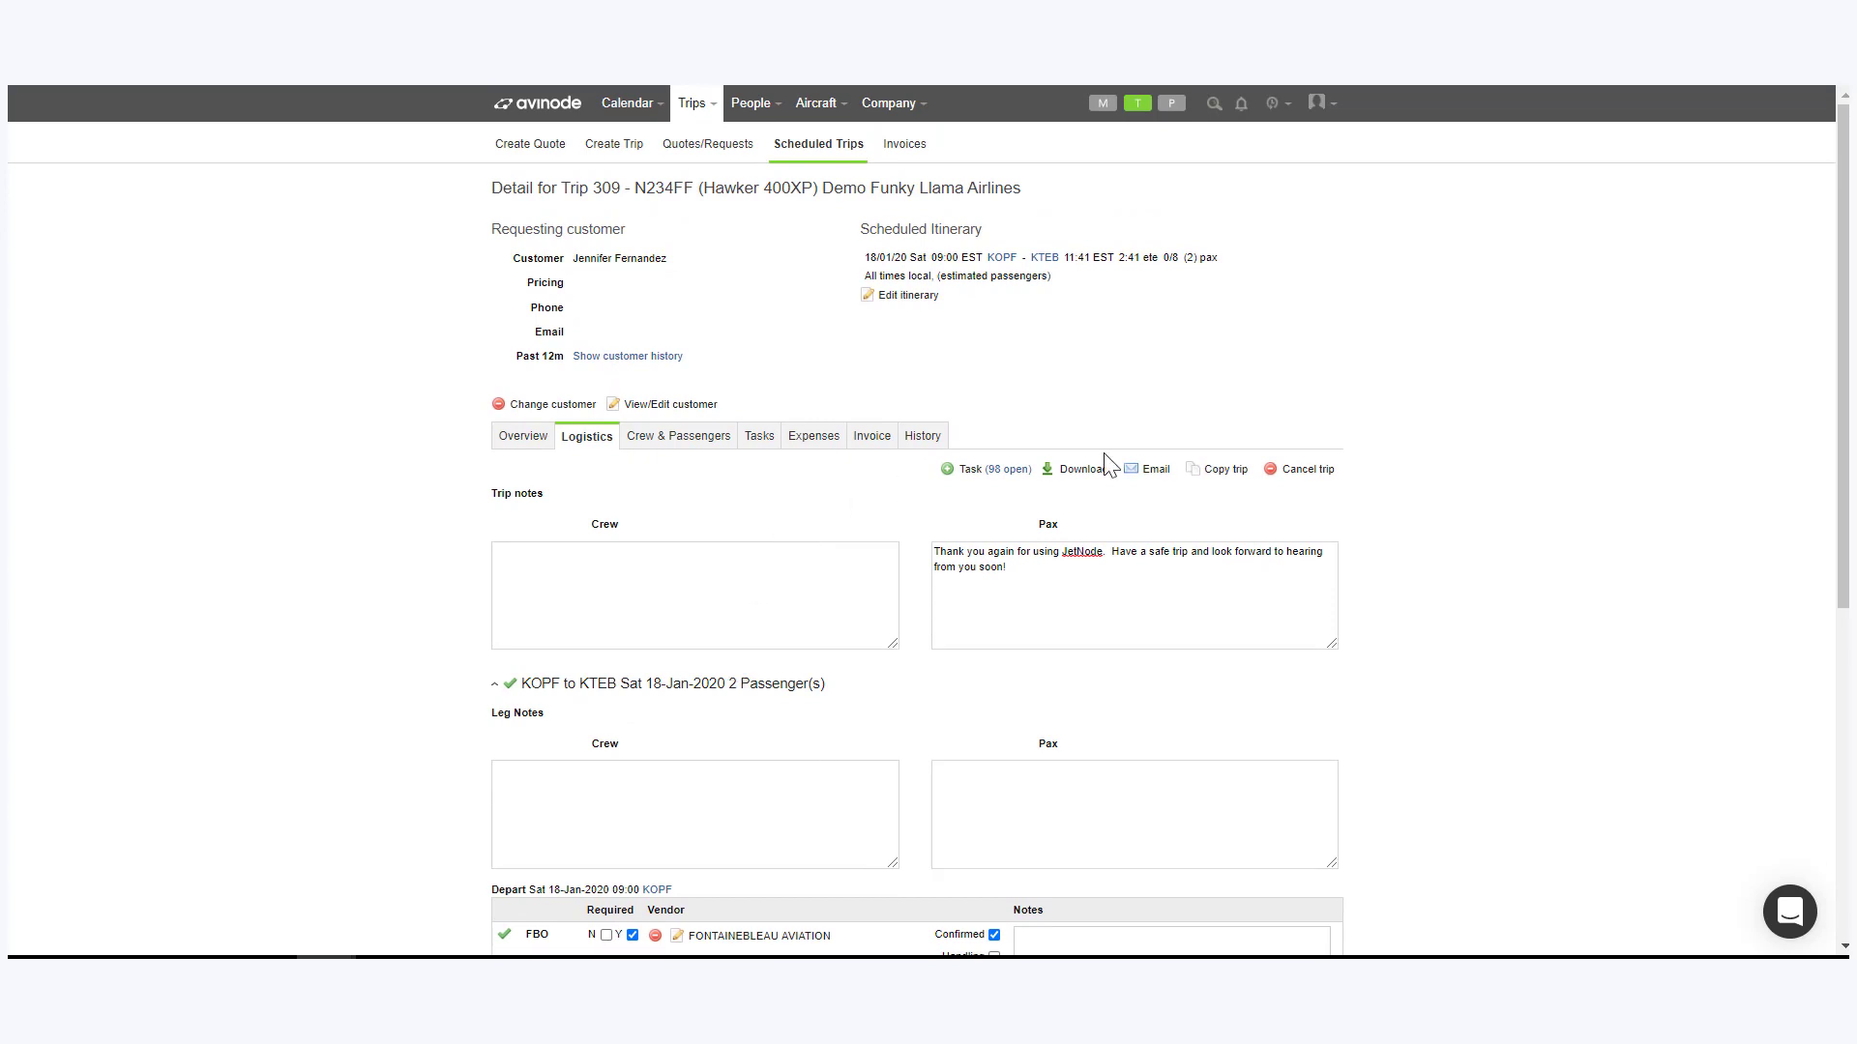
{"action": "left_click", "coordinate": [1153, 471]}
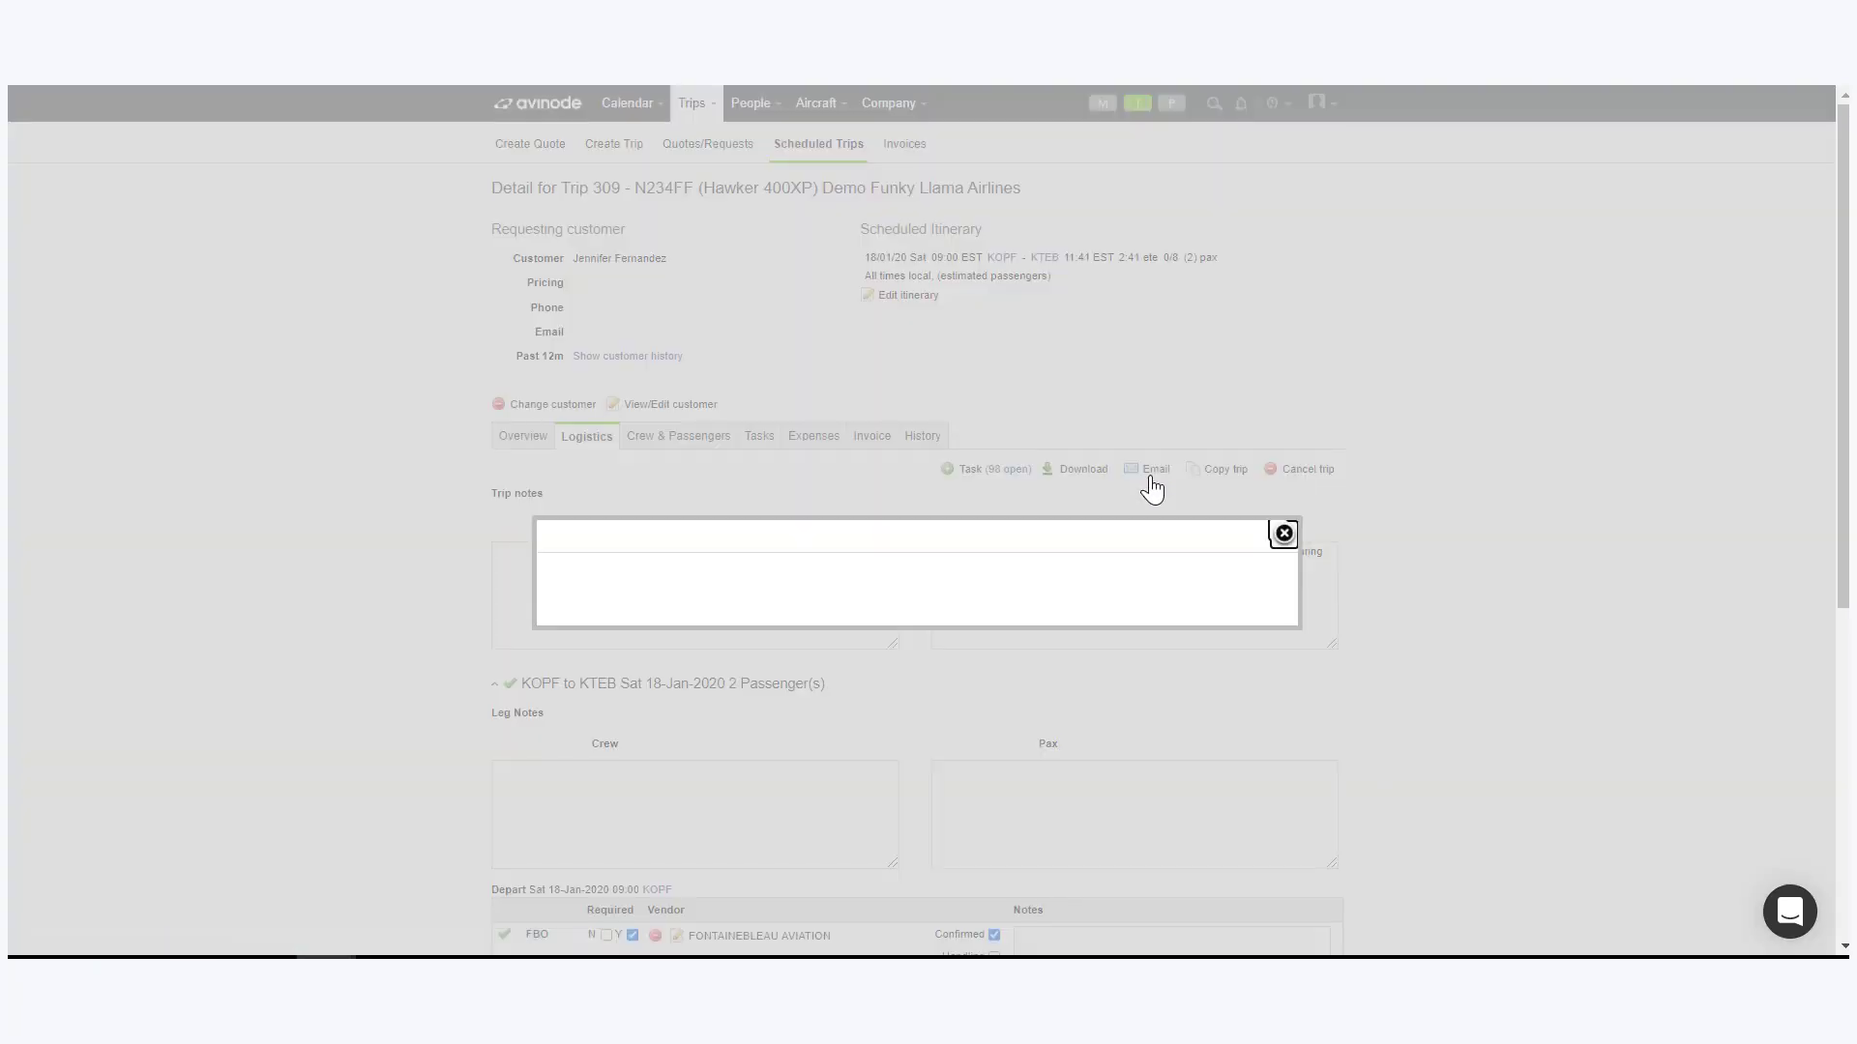